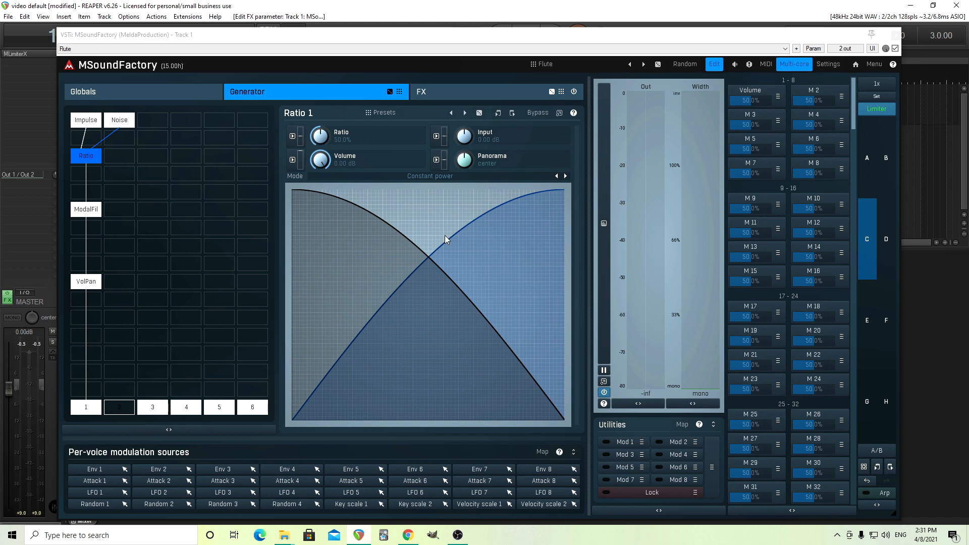
Step: Set the Volume & Panorama module's output to -10 dB
click(169, 96)
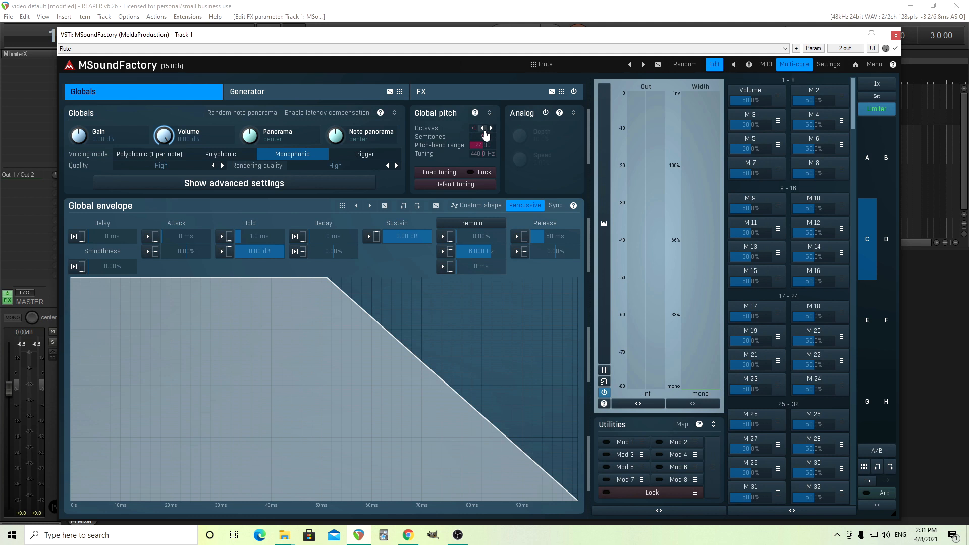
click(288, 95)
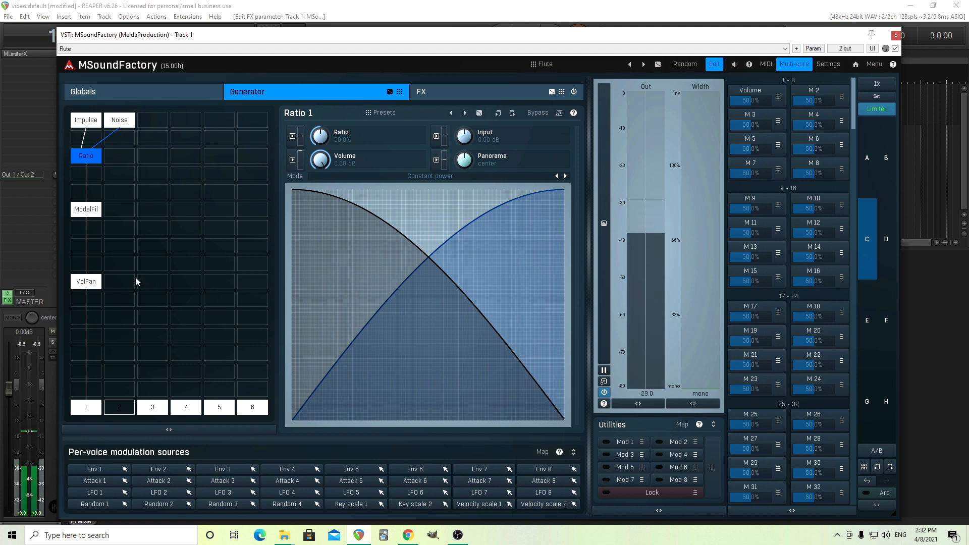
click(89, 284)
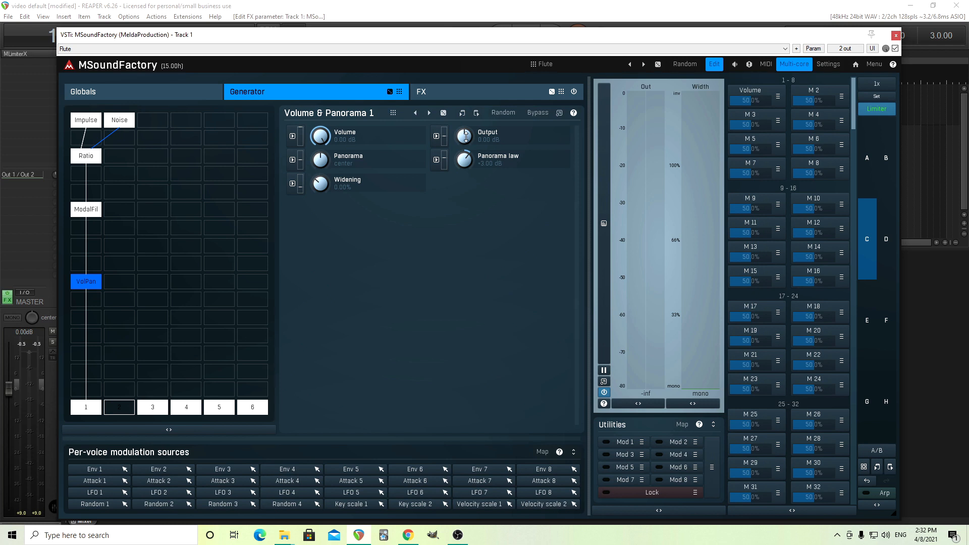
drag(466, 136, 465, 178)
drag(466, 139, 466, 132)
double_click(465, 140)
click(514, 241)
click(445, 223)
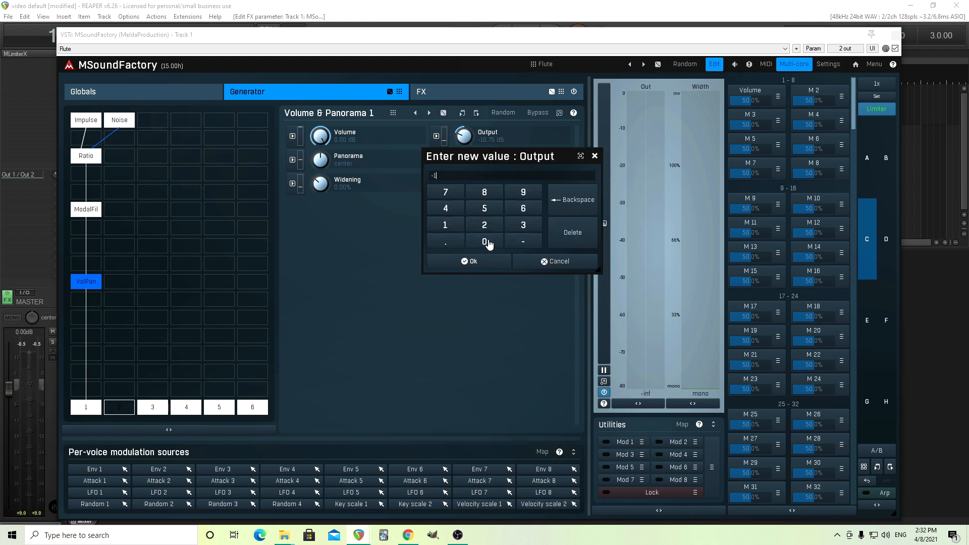
click(487, 241)
click(472, 261)
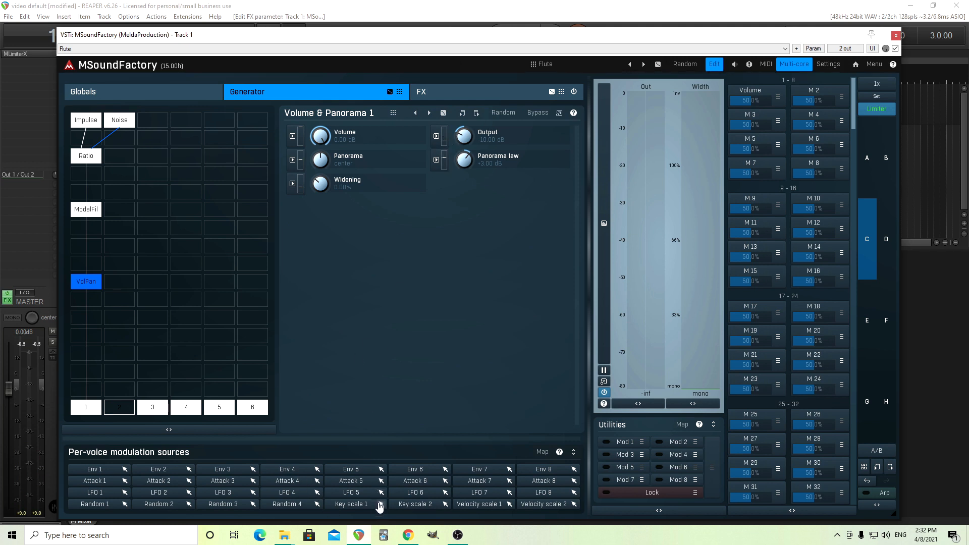
Step: Assign Key scale 1 as a modulator of the output gain with about 42% depth
drag(384, 511, 435, 143)
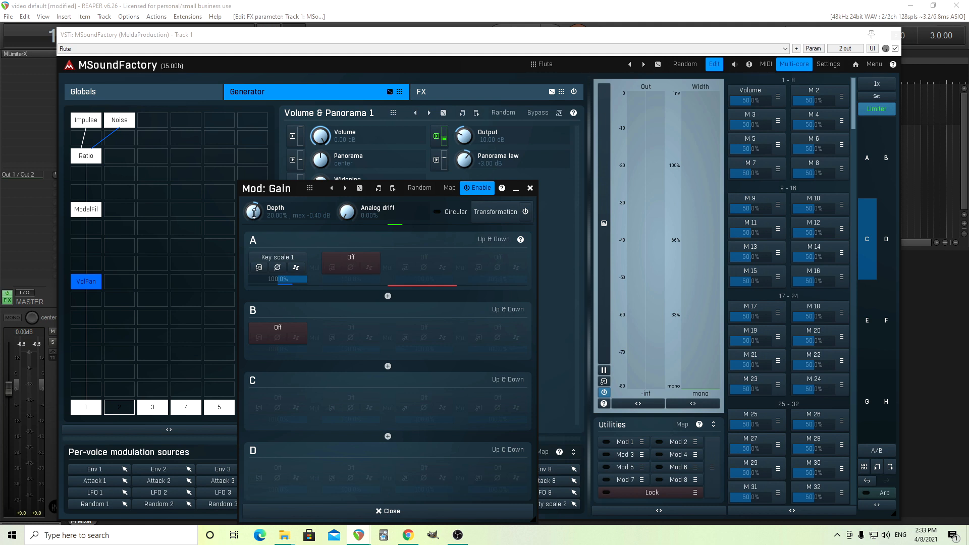
drag(254, 207, 273, 212)
Step: Add a point to the Key scale 1 transformation curve at about 37.7% and raise it to 100%
click(258, 267)
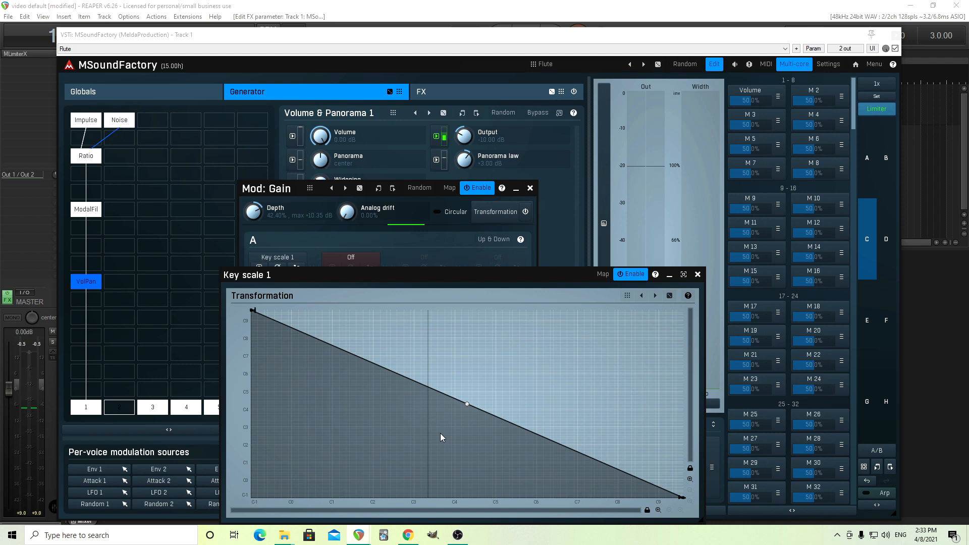
click(414, 380)
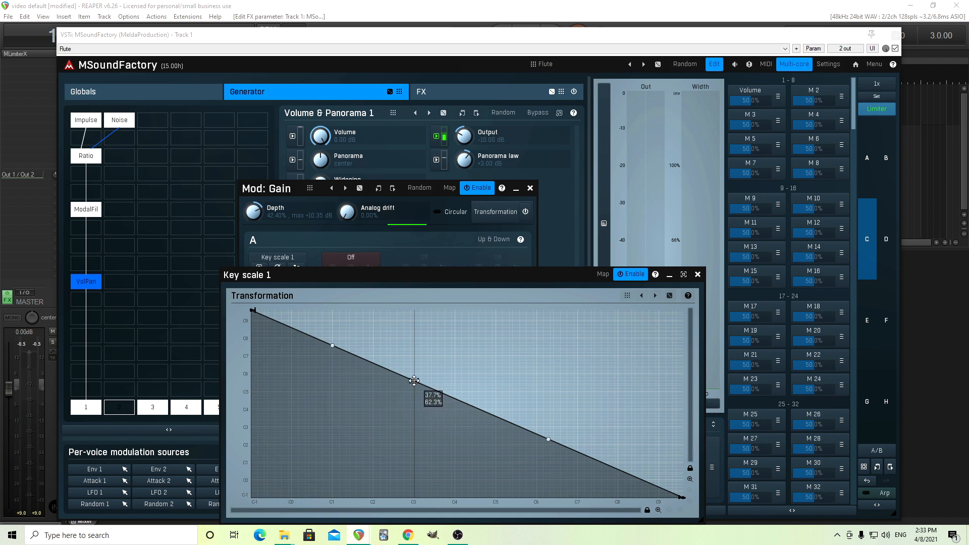
drag(414, 380, 414, 309)
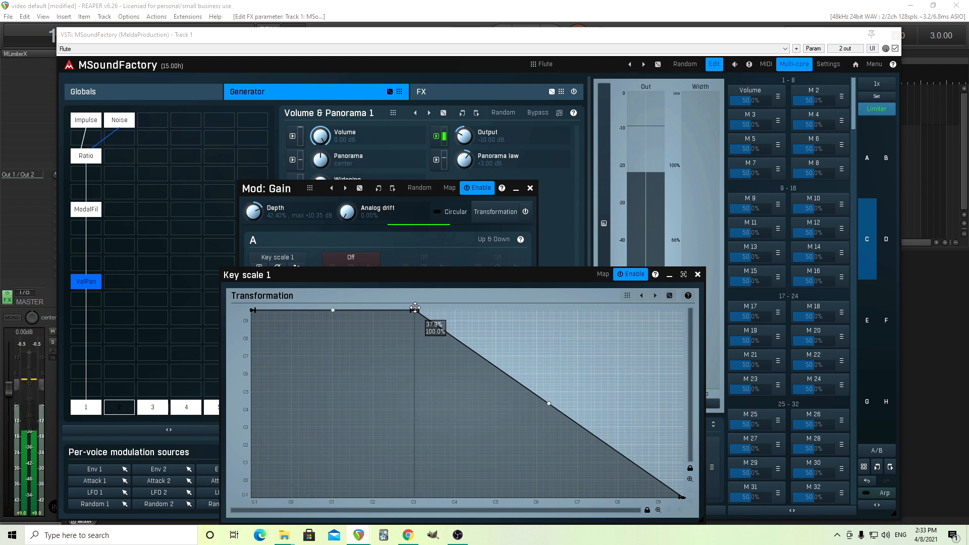
mouse_move(415, 308)
mouse_down()
mouse_move(414, 462)
mouse_move(414, 311)
mouse_up()
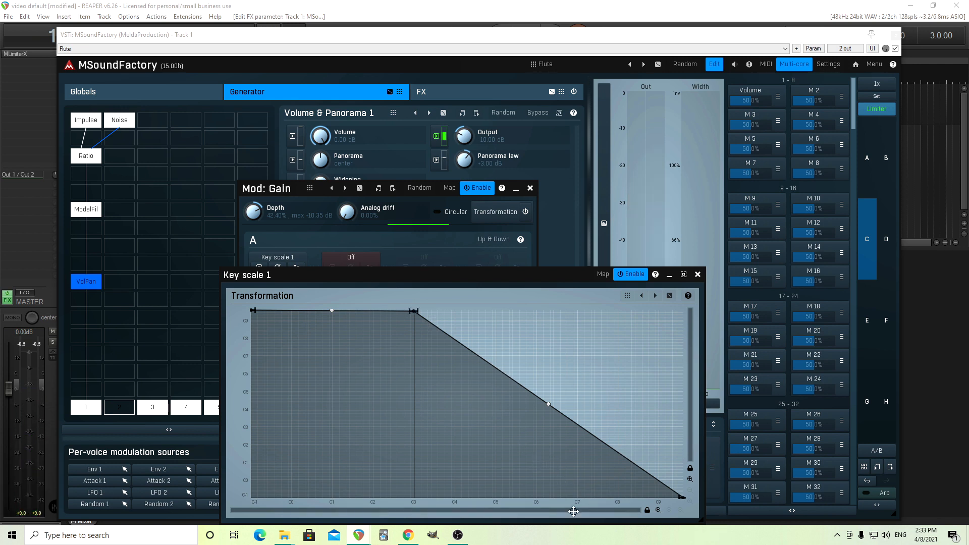
Step: Pull the lower curve point down to 0% near C7 and close the modulation windows
click(496, 460)
drag(497, 459, 500, 515)
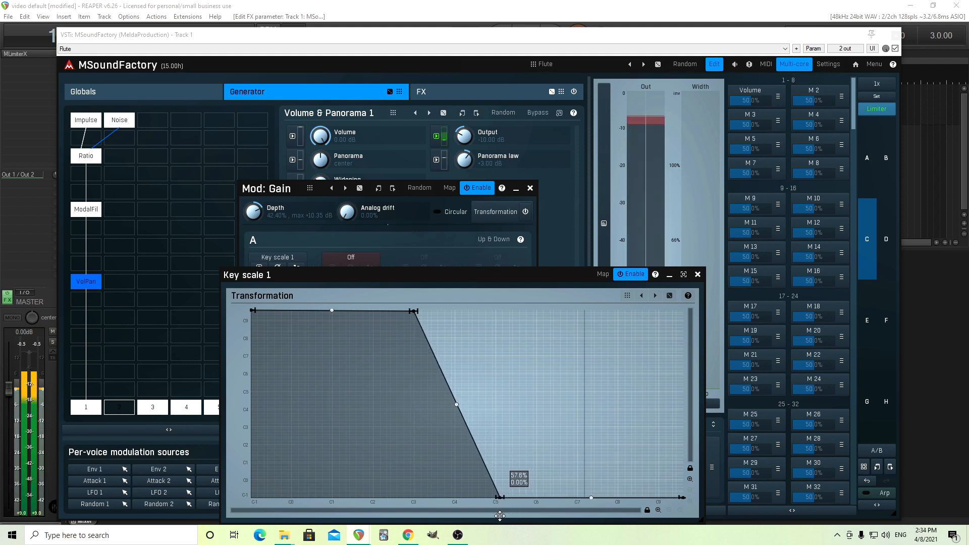
drag(500, 515, 508, 515)
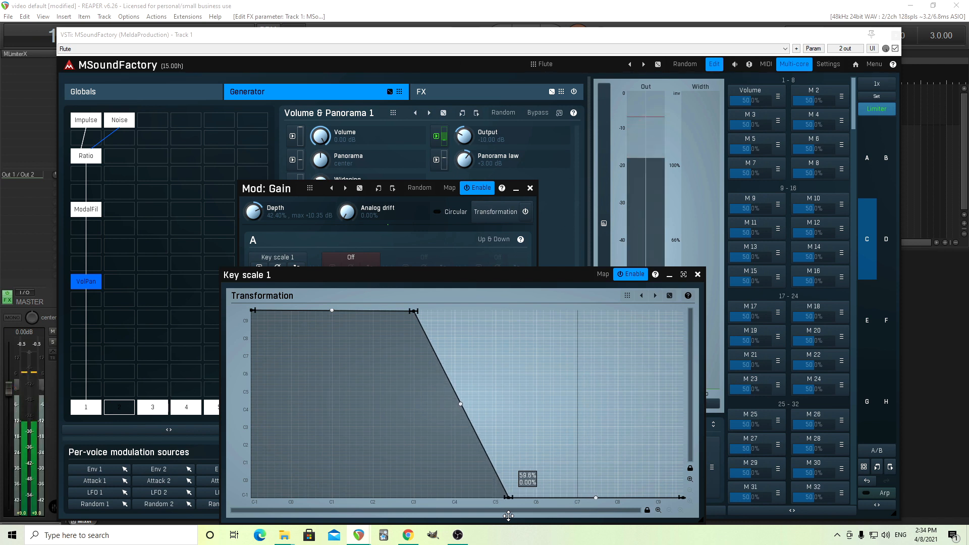
drag(509, 515, 575, 516)
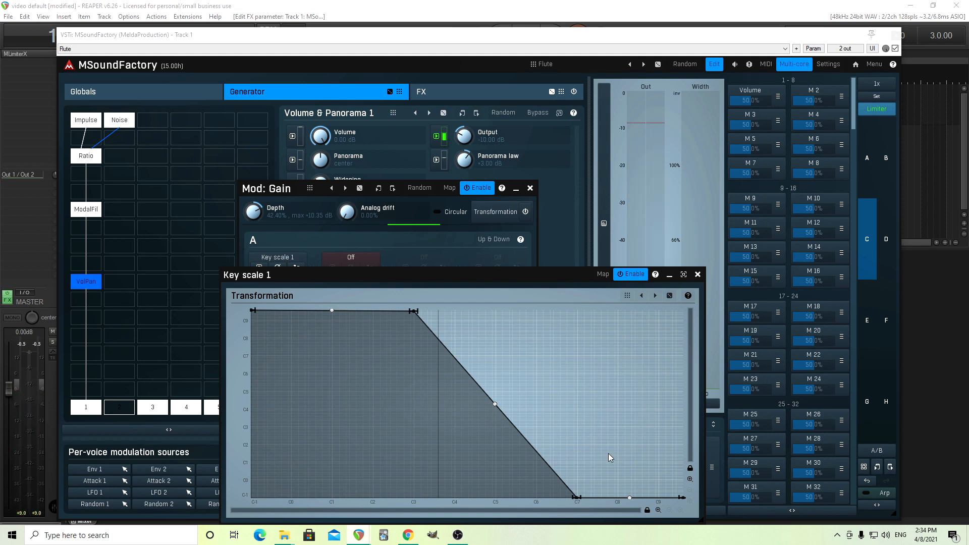
drag(324, 277, 332, 216)
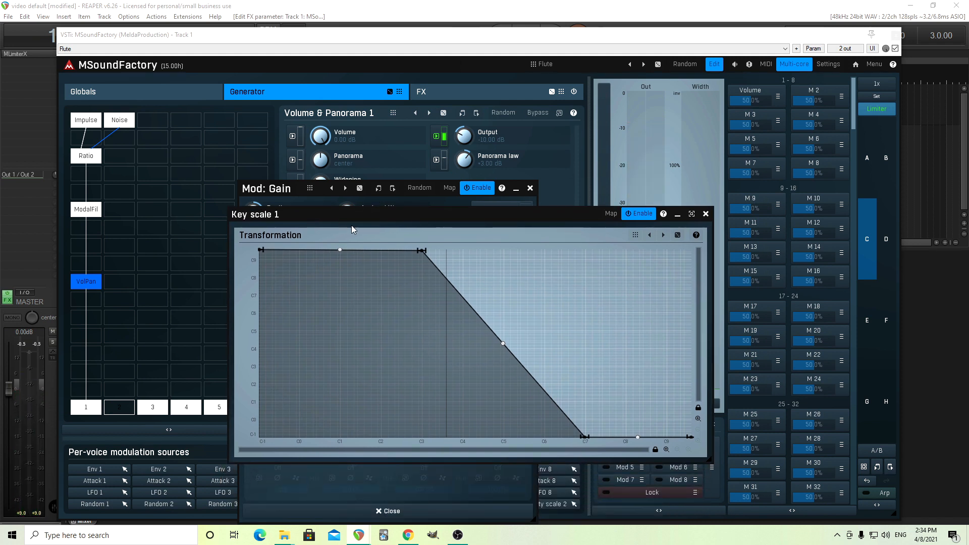
click(705, 214)
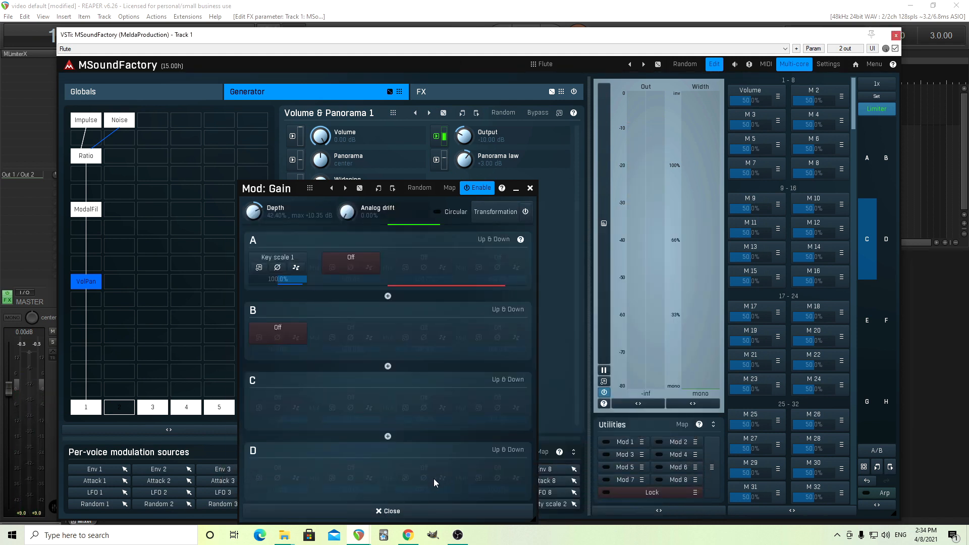
click(419, 513)
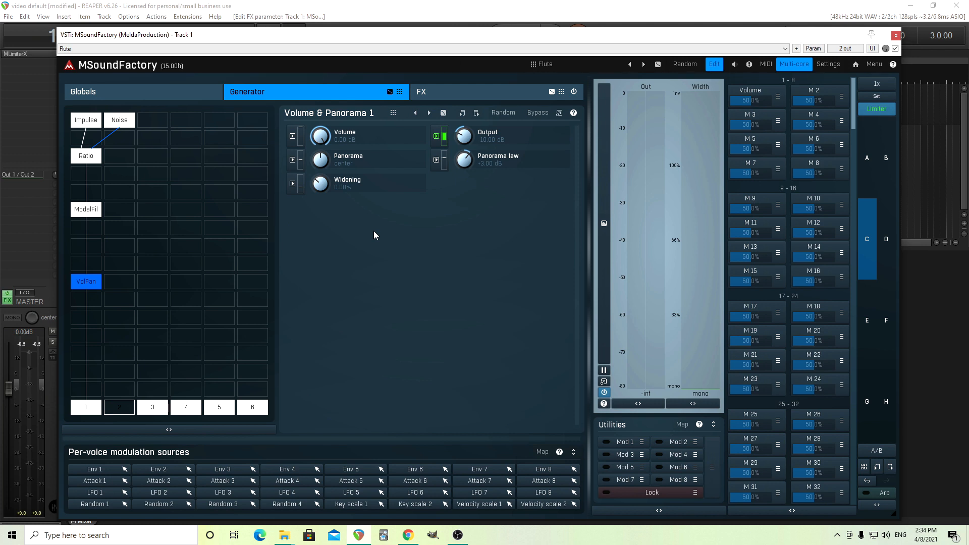
Step: Insert a BandPass effect into the FX chain above the Modular slot
click(455, 93)
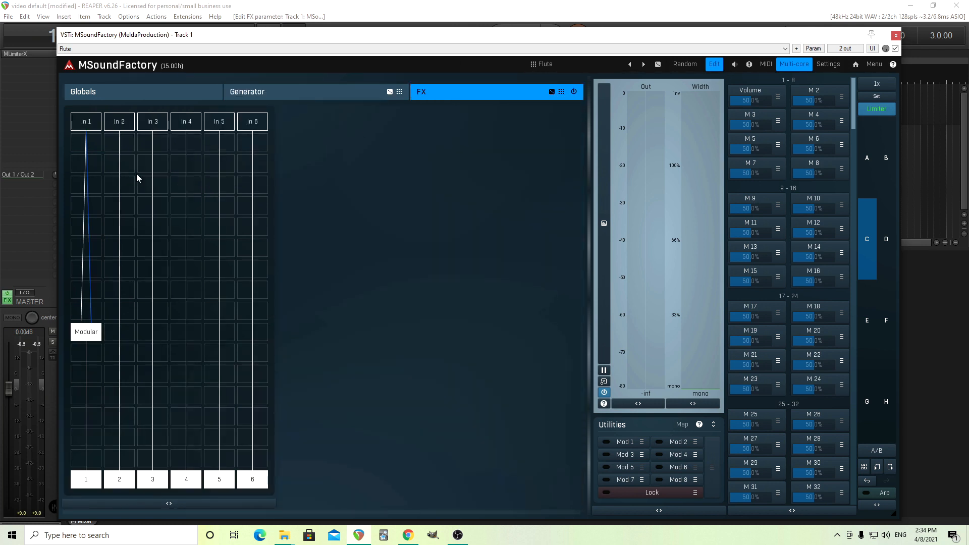
click(91, 211)
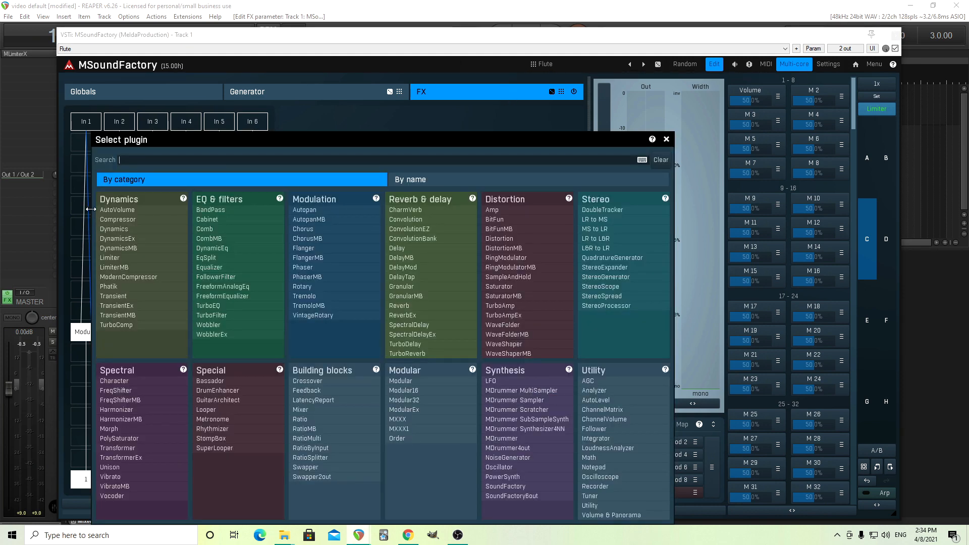
click(221, 210)
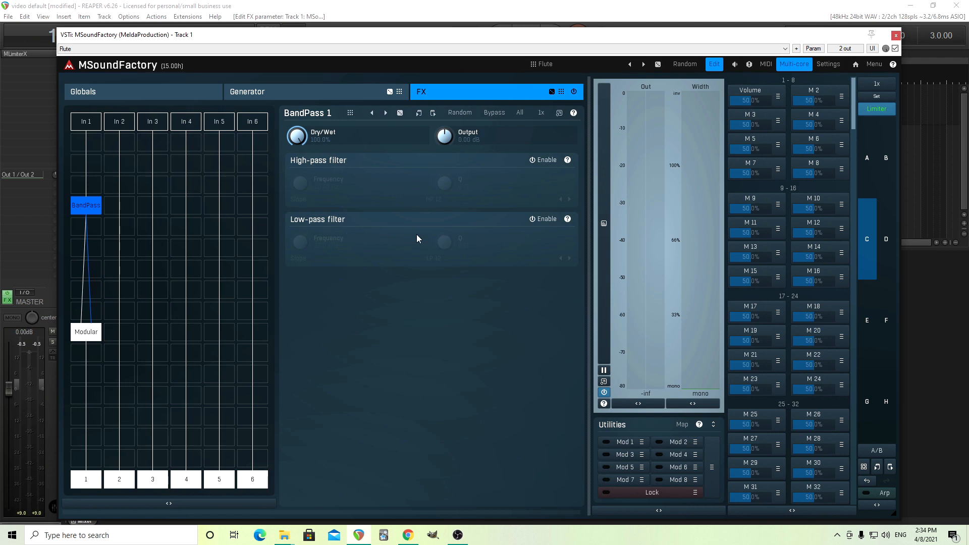
Step: Enable the BandPass low-pass filter and set its frequency to 8000 Hz
click(539, 222)
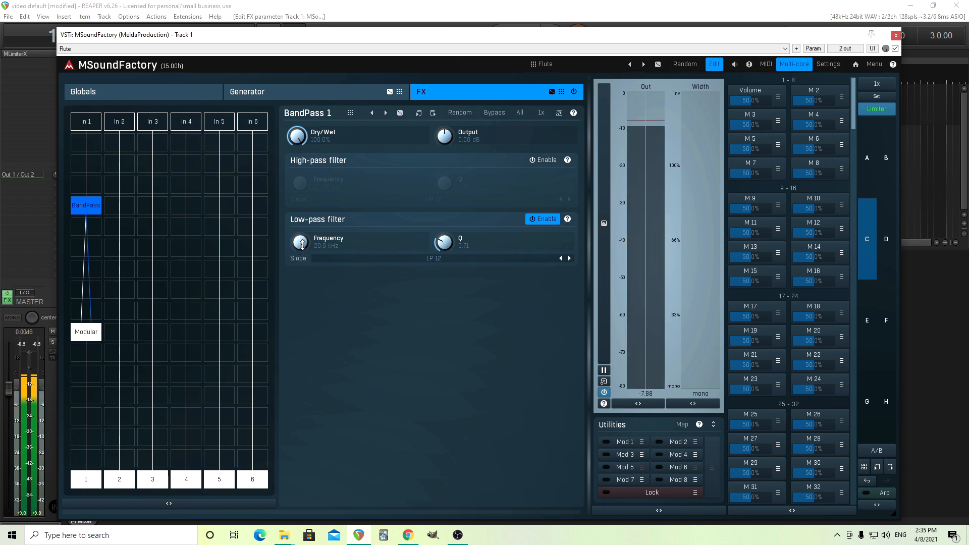
mouse_move(299, 242)
mouse_down()
mouse_move(299, 265)
mouse_move(302, 244)
mouse_up()
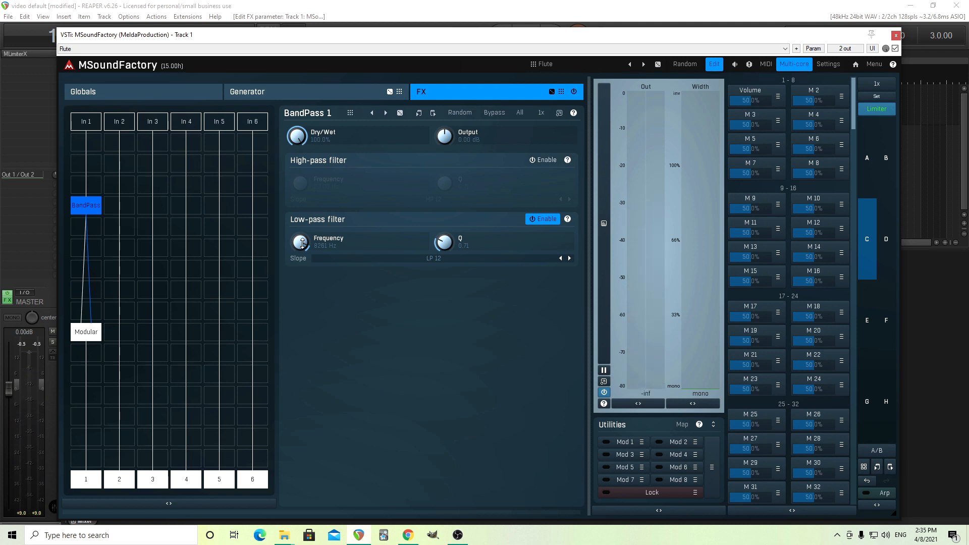
mouse_move(302, 244)
mouse_down()
mouse_move(303, 223)
mouse_move(302, 242)
mouse_up()
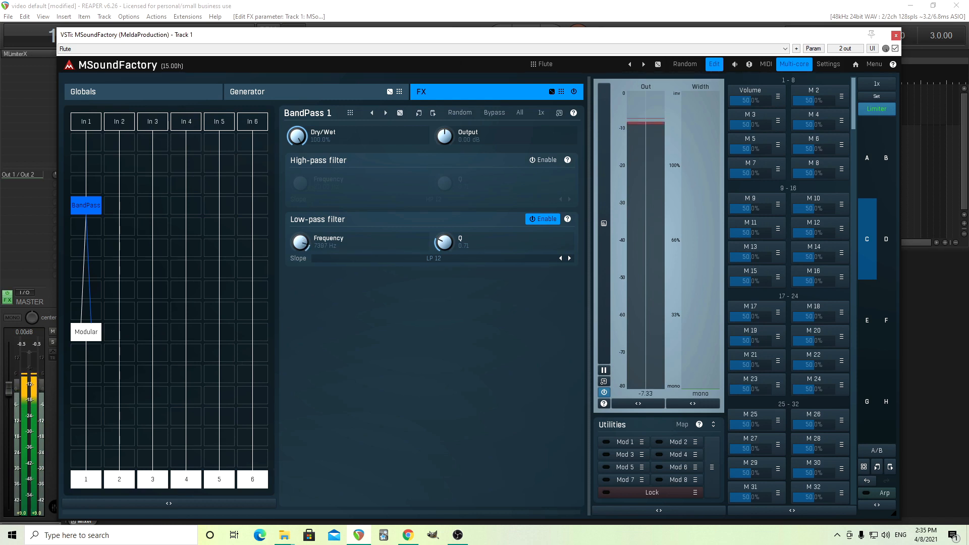
double_click(302, 244)
click(325, 301)
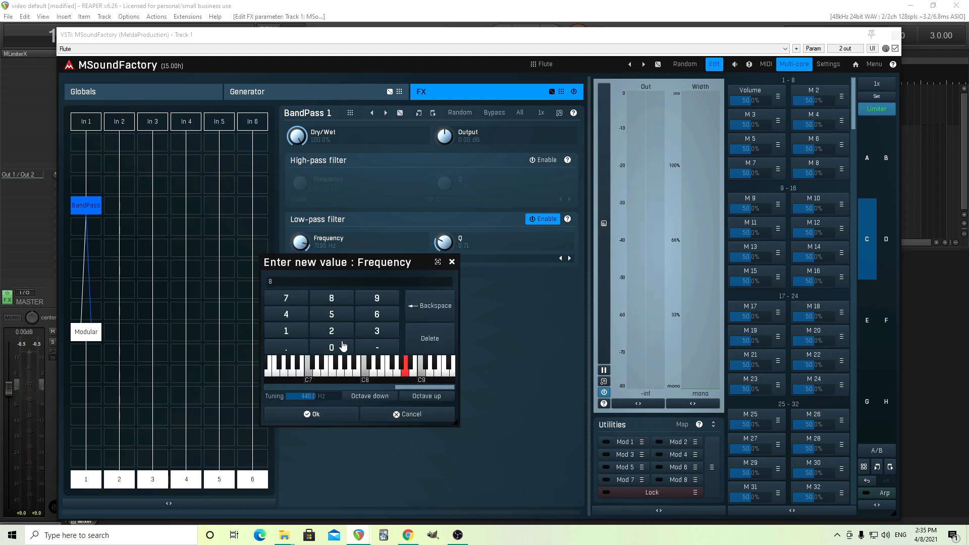
double_click(340, 346)
click(331, 348)
click(338, 415)
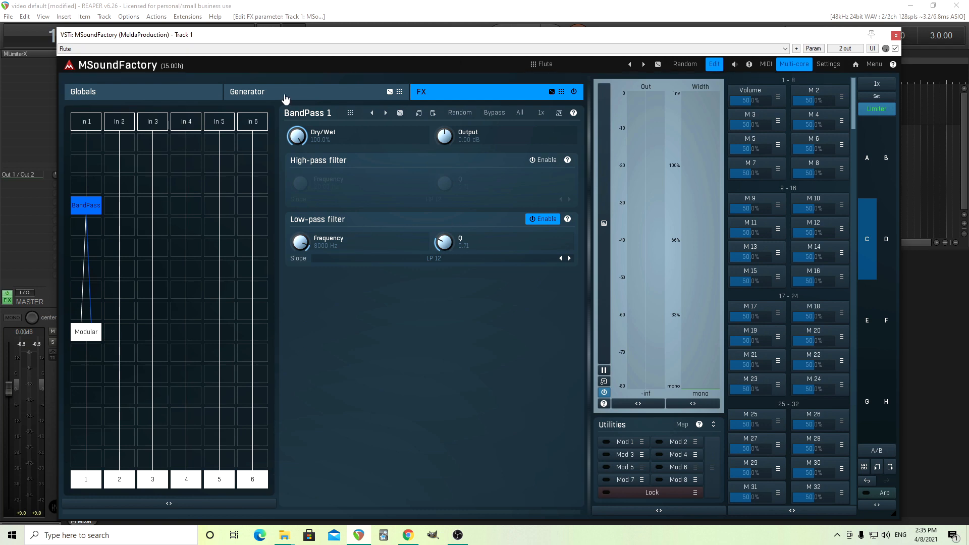
Step: Enable the reverb in the simplified view and set its dry/wet to about 24%
click(716, 65)
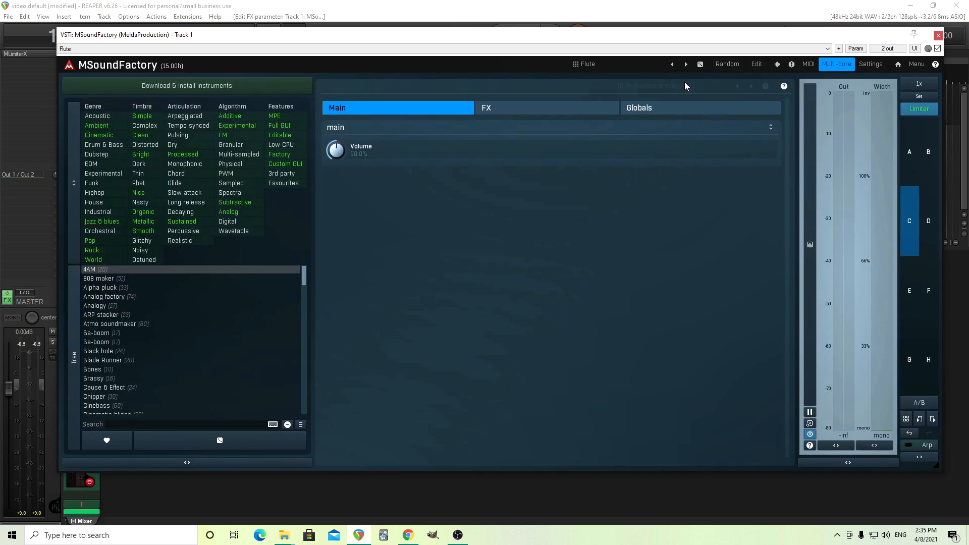
click(535, 109)
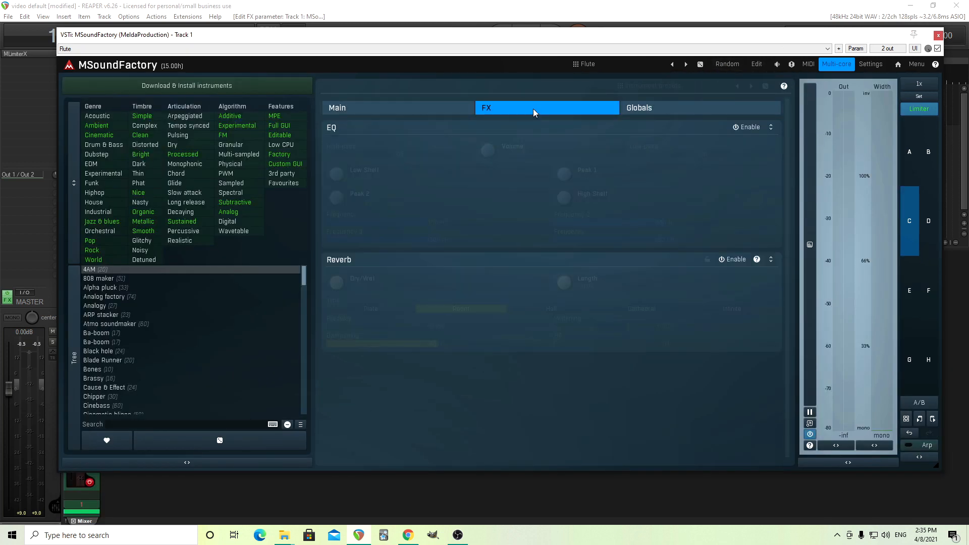
click(733, 260)
drag(336, 283, 333, 284)
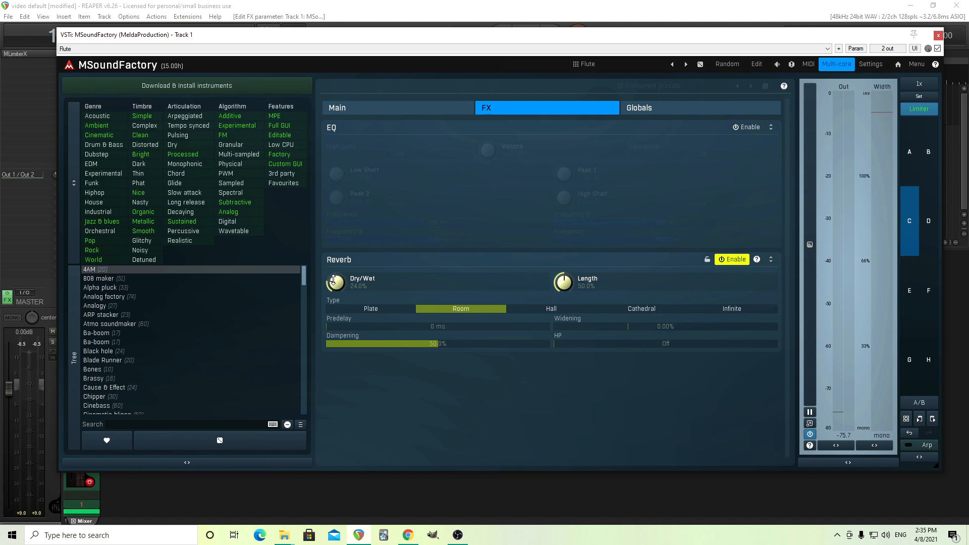
drag(333, 280, 333, 284)
click(756, 65)
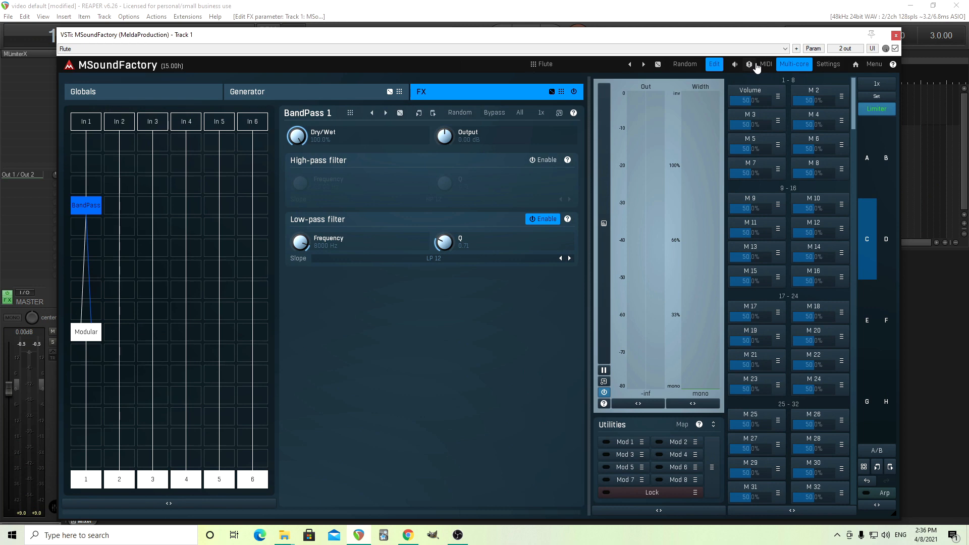
Step: Examine the ModalFilter module's parameters down to its Harmonics section
click(313, 92)
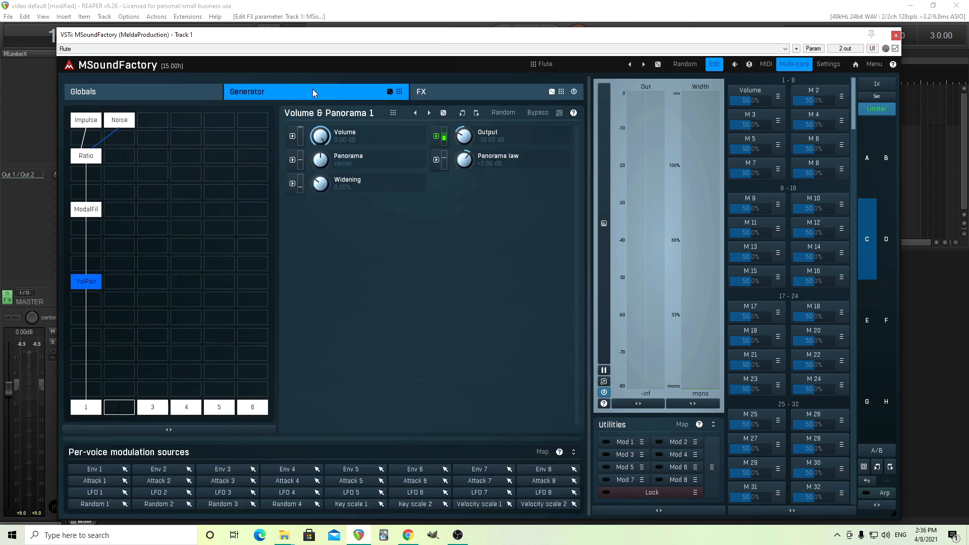
click(95, 209)
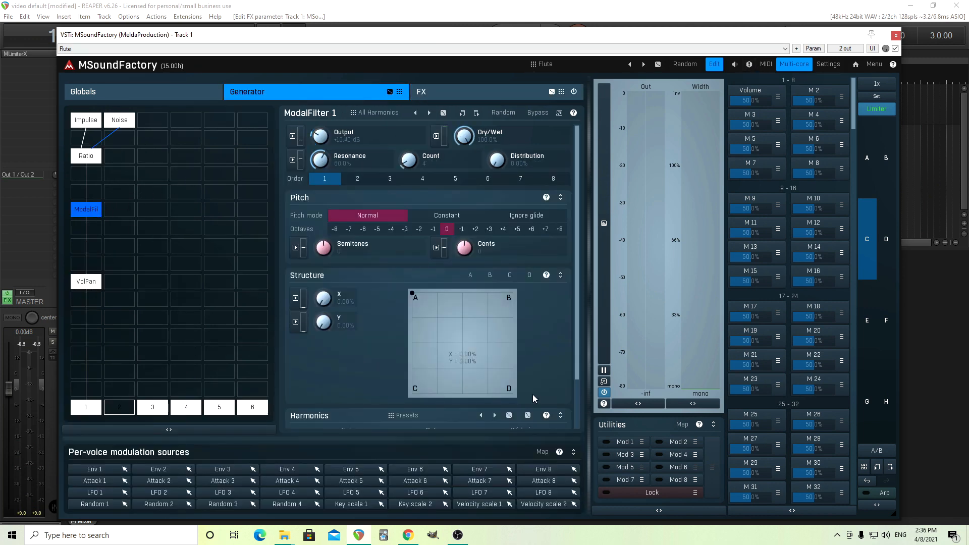
drag(580, 284, 590, 354)
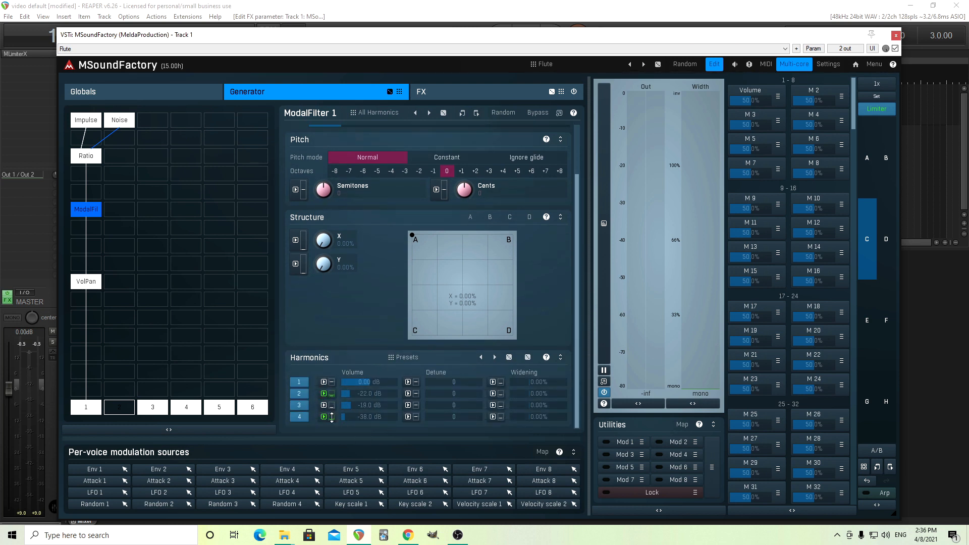
mouse_move(574, 357)
mouse_down()
mouse_move(574, 298)
mouse_move(581, 355)
mouse_up()
scroll(580, 287, up, 2)
scroll(579, 286, down, 2)
Step: Open the ModalFilter's plugin settings, adjust the number of banks and toggle MPs to update in root
right_click(96, 214)
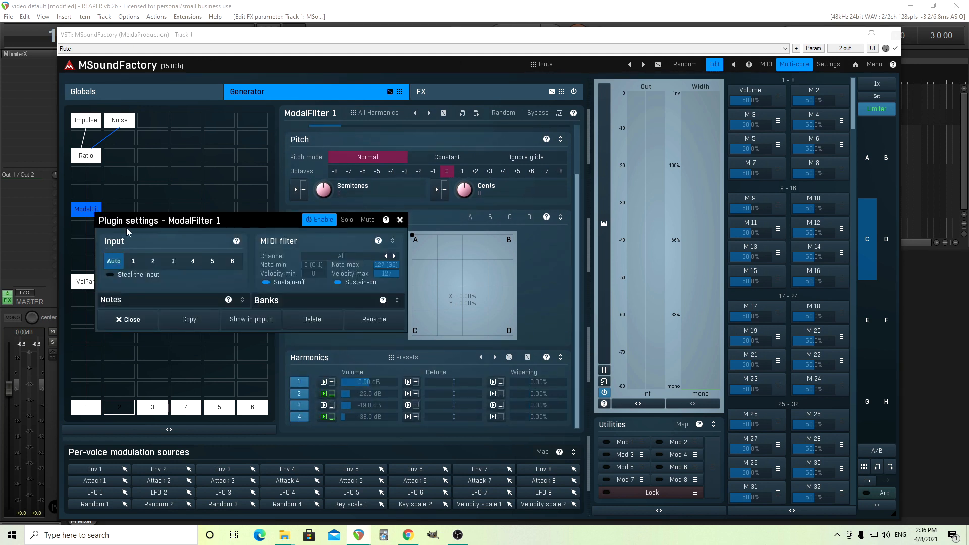
click(397, 300)
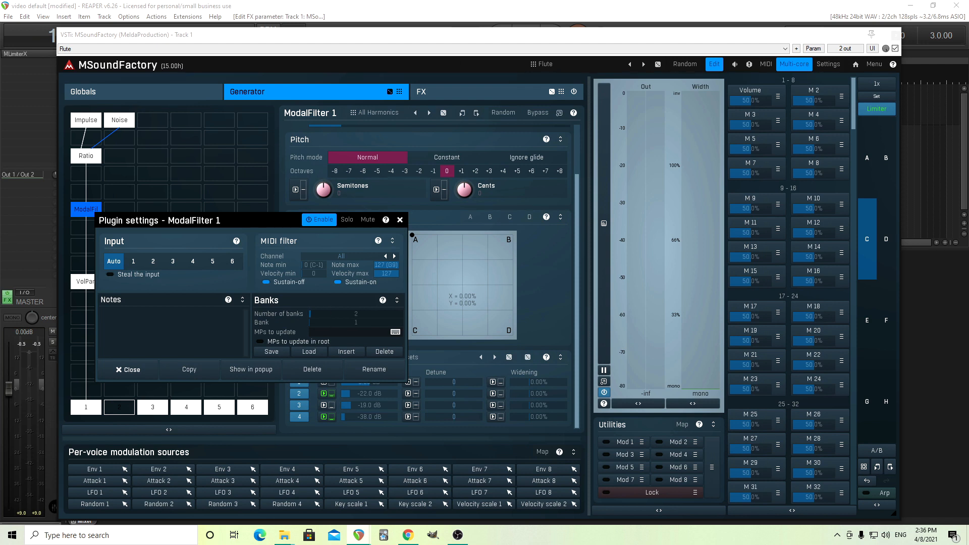
mouse_move(323, 314)
mouse_down()
mouse_move(348, 314)
mouse_move(311, 313)
mouse_move(325, 323)
mouse_up()
click(273, 342)
click(129, 374)
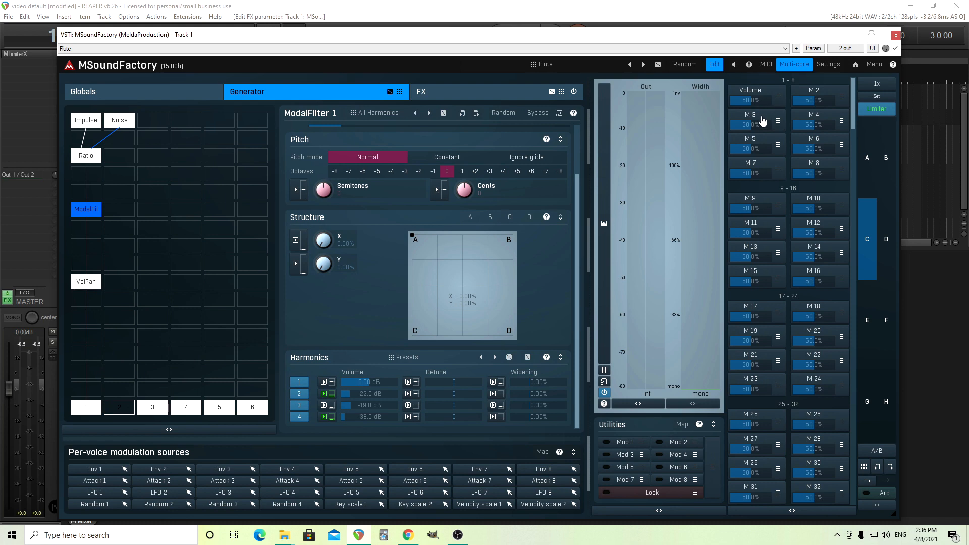
Step: Open the editor of multiparameter M 3, name it Type and assign it to the group Main
click(778, 121)
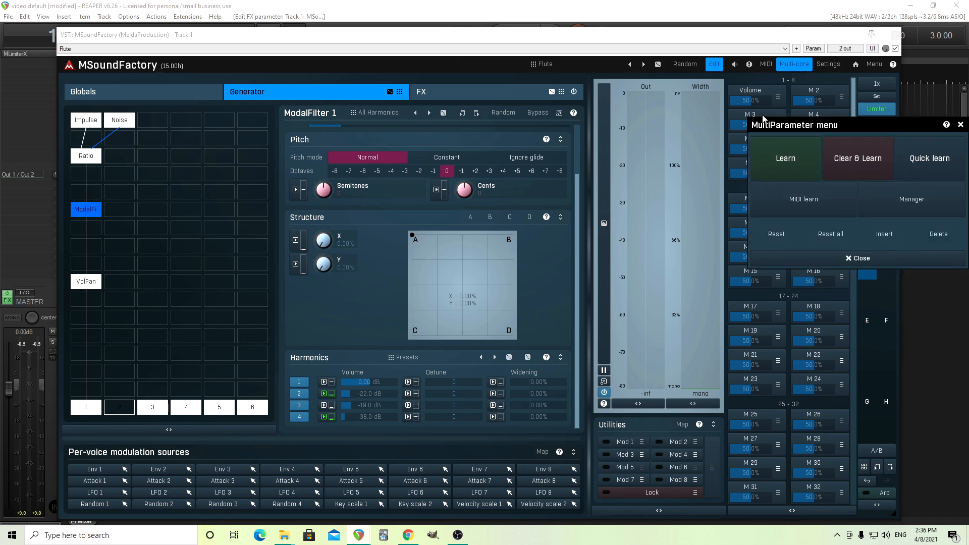
click(753, 117)
click(602, 190)
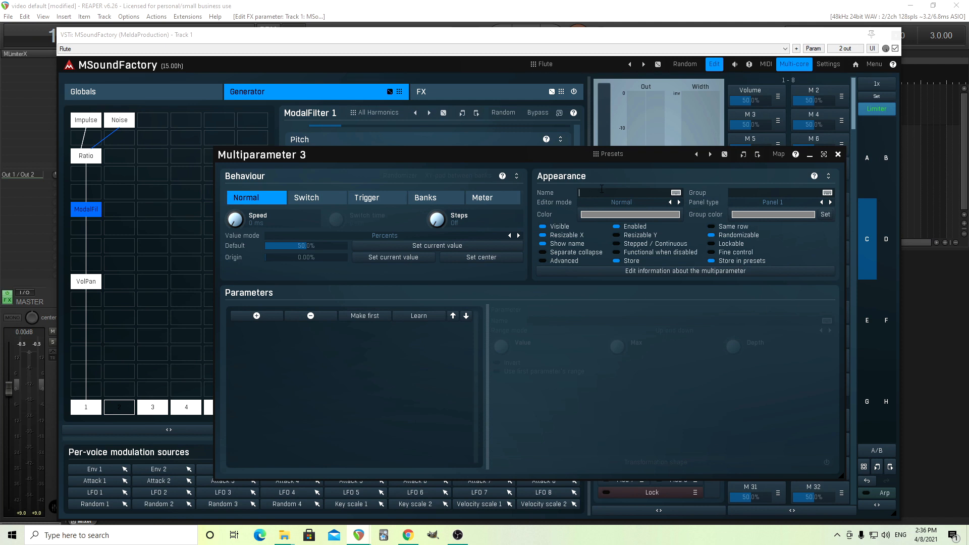
text(Type)
click(756, 190)
text(Main)
Step: Add the ModalFilter 1 Bank parameter from the Generator to the Type multiparameter
click(258, 316)
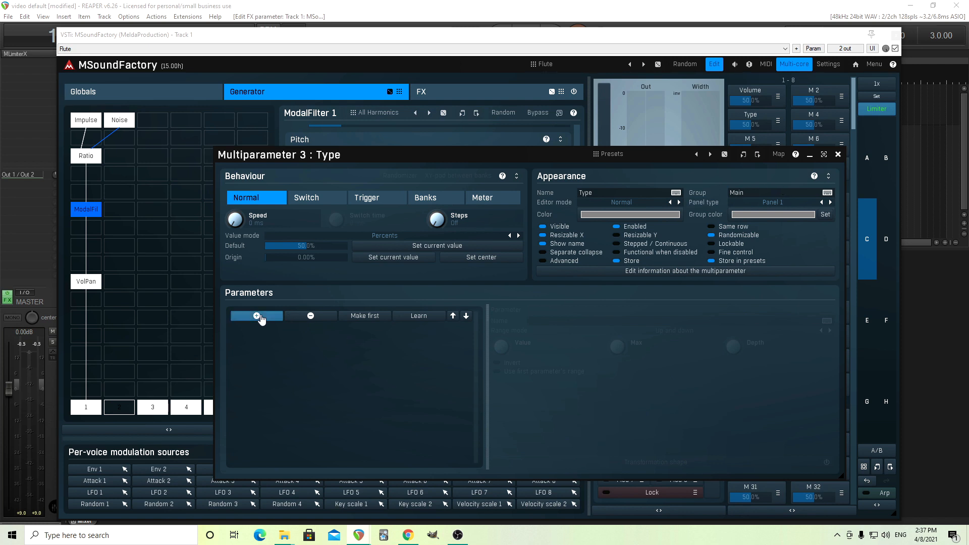
click(463, 259)
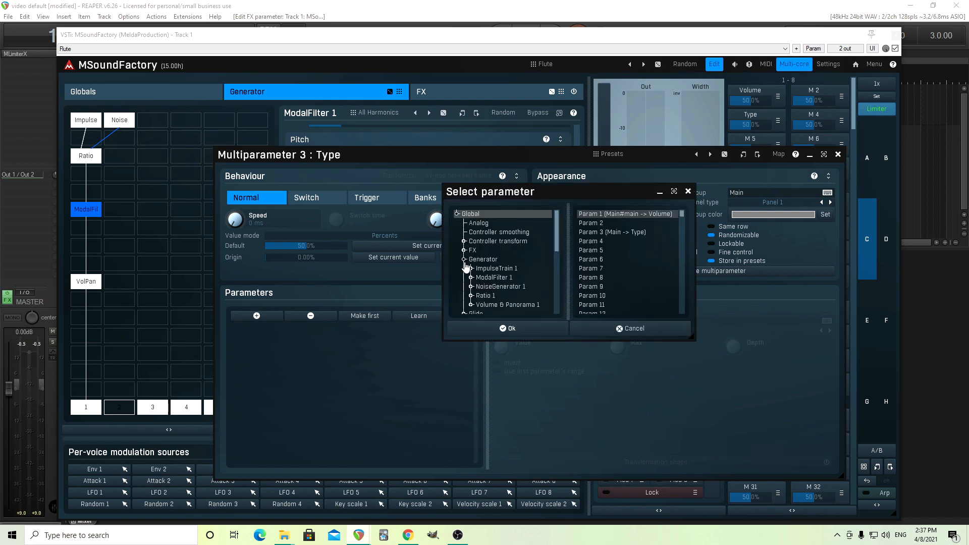
click(488, 279)
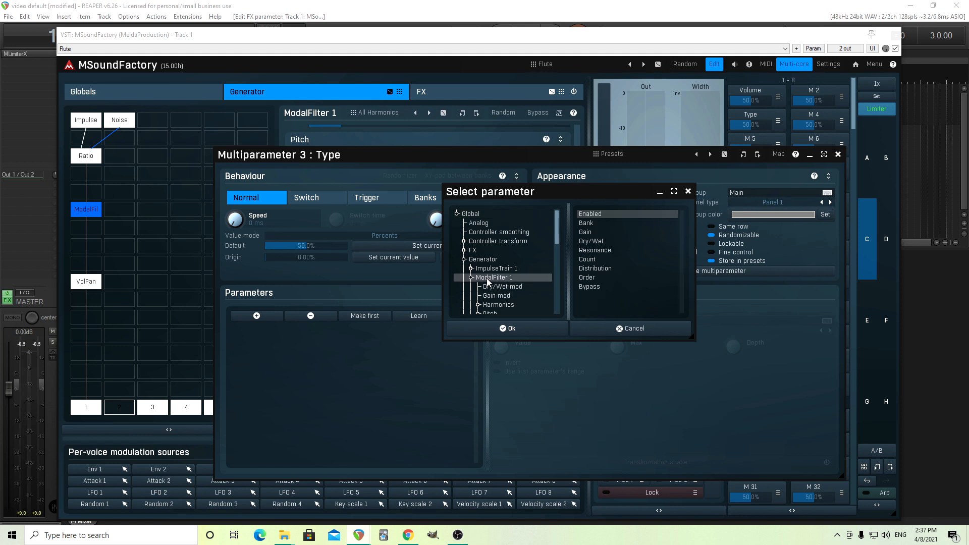
click(601, 222)
click(539, 329)
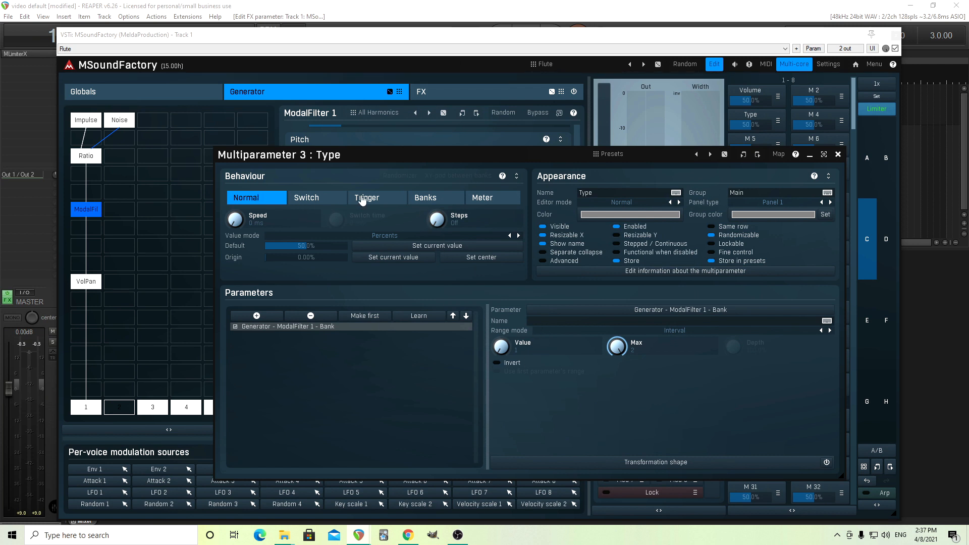
Step: Switch the multiparameter to Banks mode with 2 banks, setting bank 1 to value 1 and bank 2 to value 2
click(435, 200)
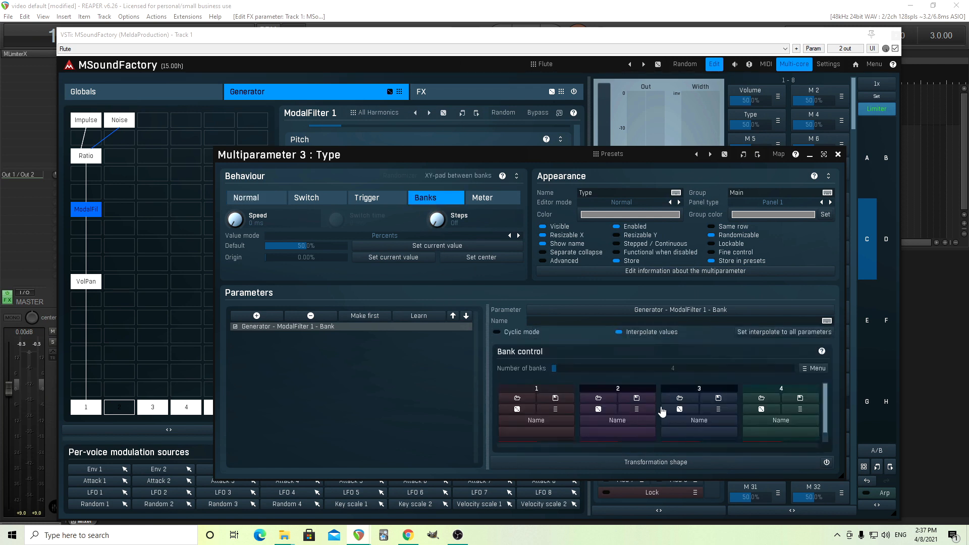
drag(641, 369, 631, 370)
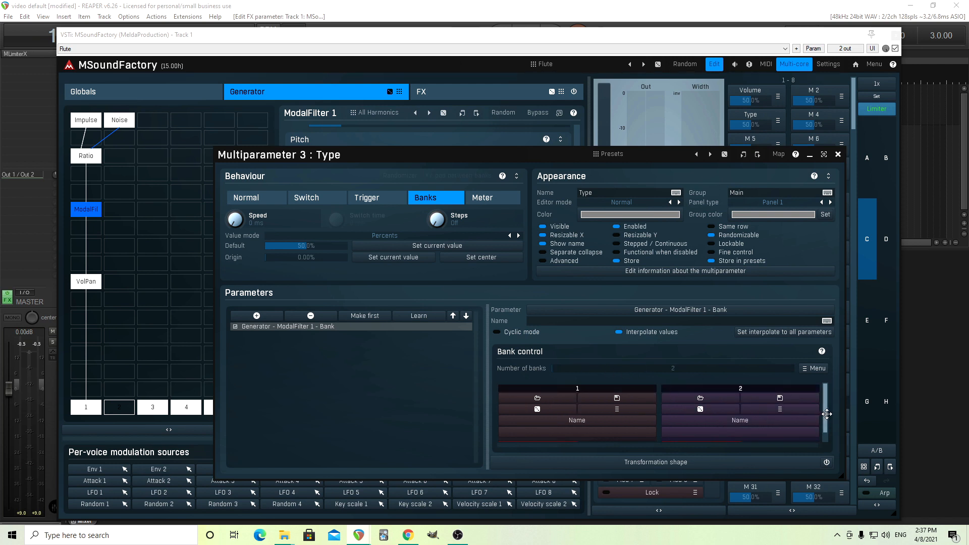
scroll(824, 415, down, 1)
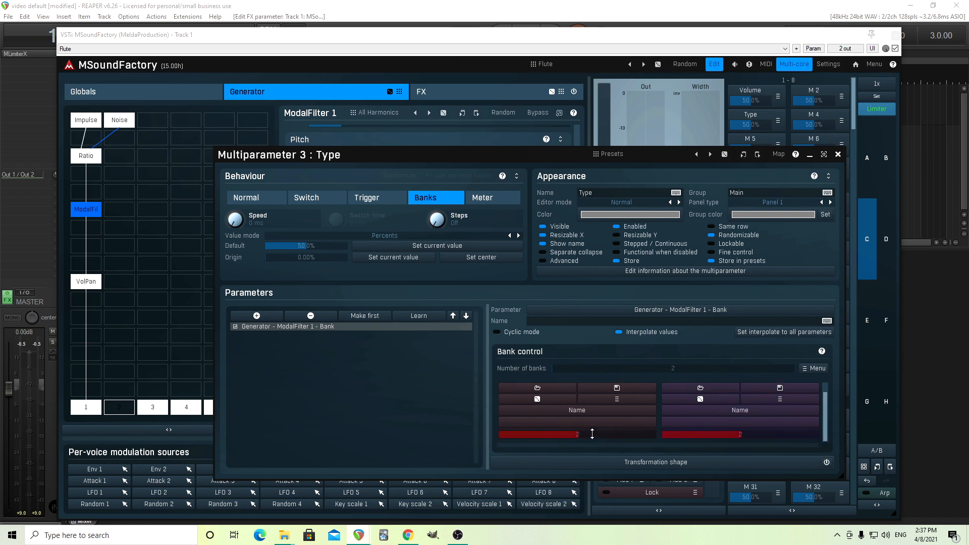
drag(592, 434, 500, 435)
drag(709, 435, 818, 434)
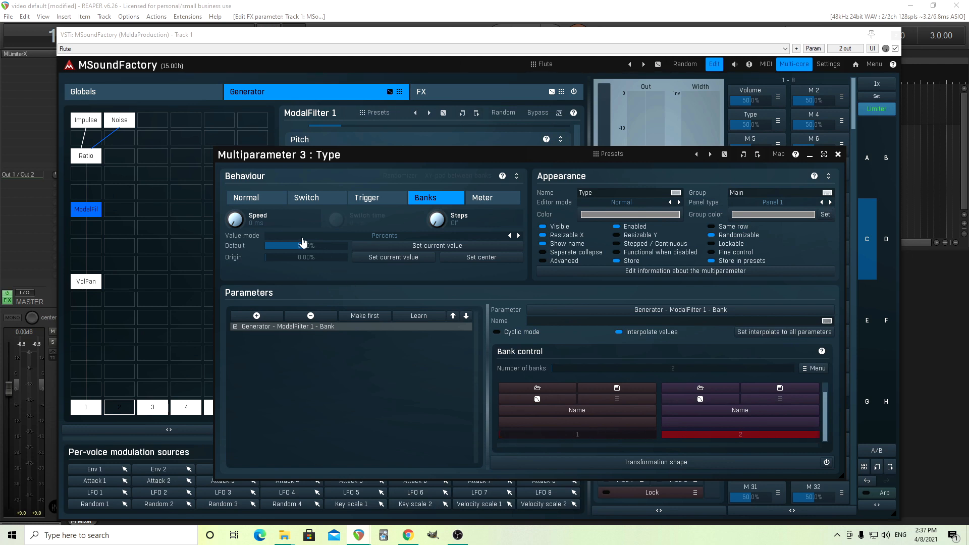
Step: Set the multiparameter default to 0% and name the two banks Normal and Diff
drag(312, 248, 312, 289)
click(557, 410)
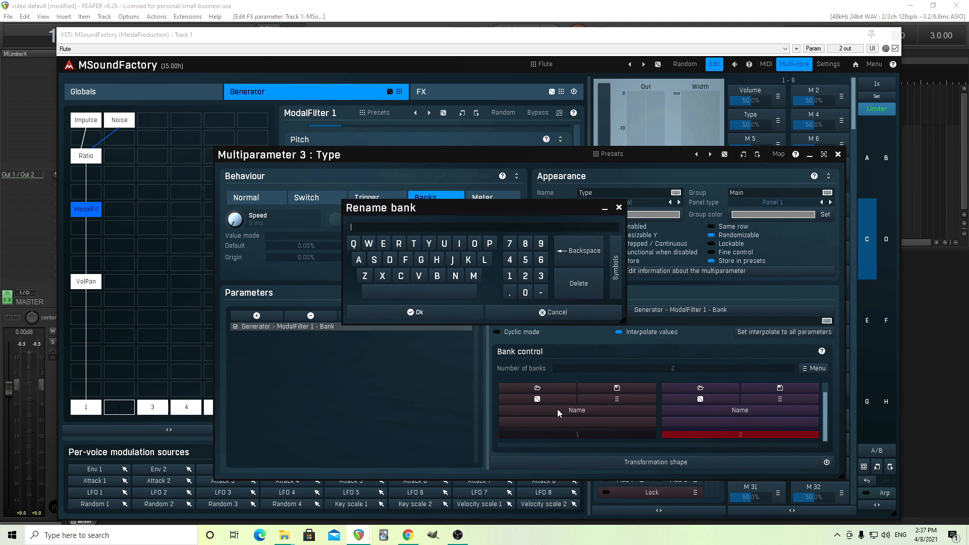
text(Normal)
click(435, 309)
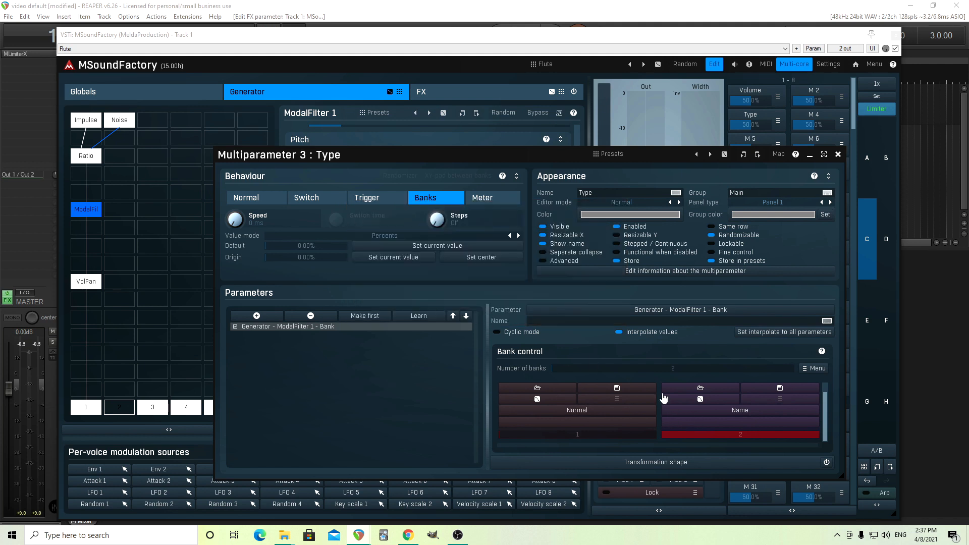
click(710, 409)
text(Diff)
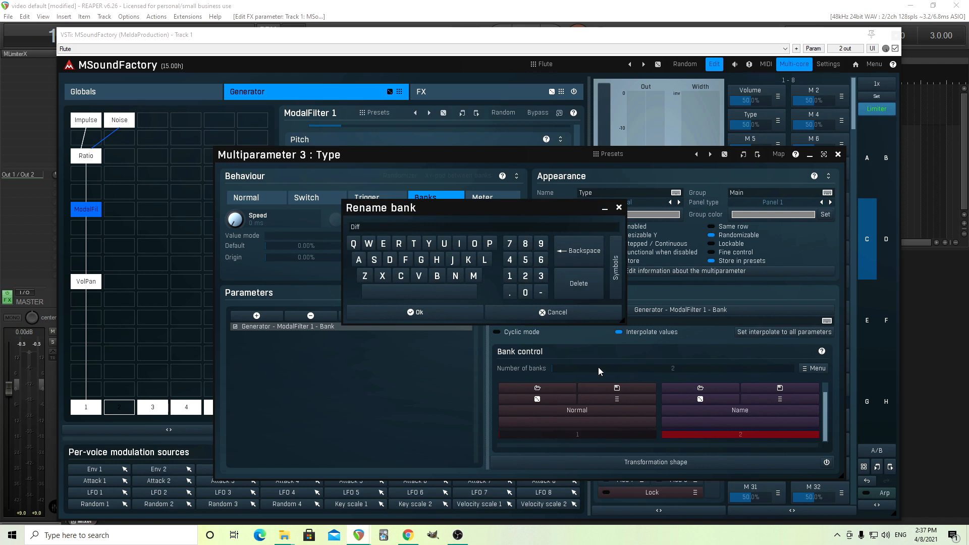
click(449, 312)
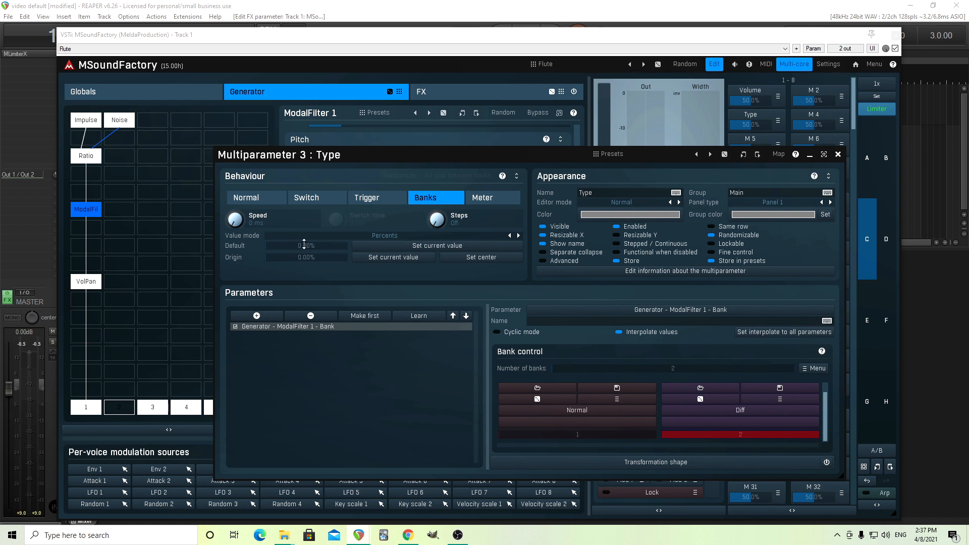
Step: Set the value mode to By bank name and turn off interpolate values
click(374, 235)
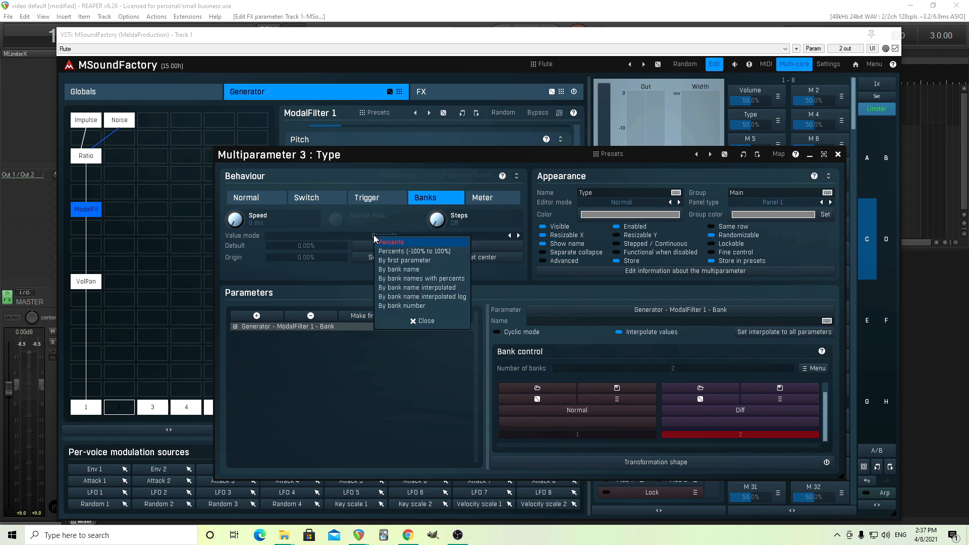
click(418, 270)
click(648, 337)
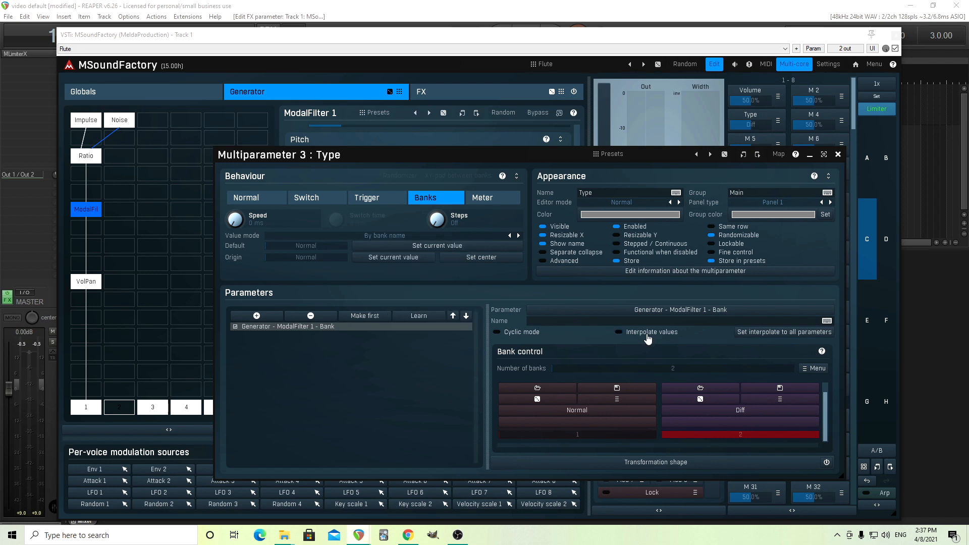
Step: Switch the Type multiparameter to Normal and close its editor
drag(767, 126, 744, 125)
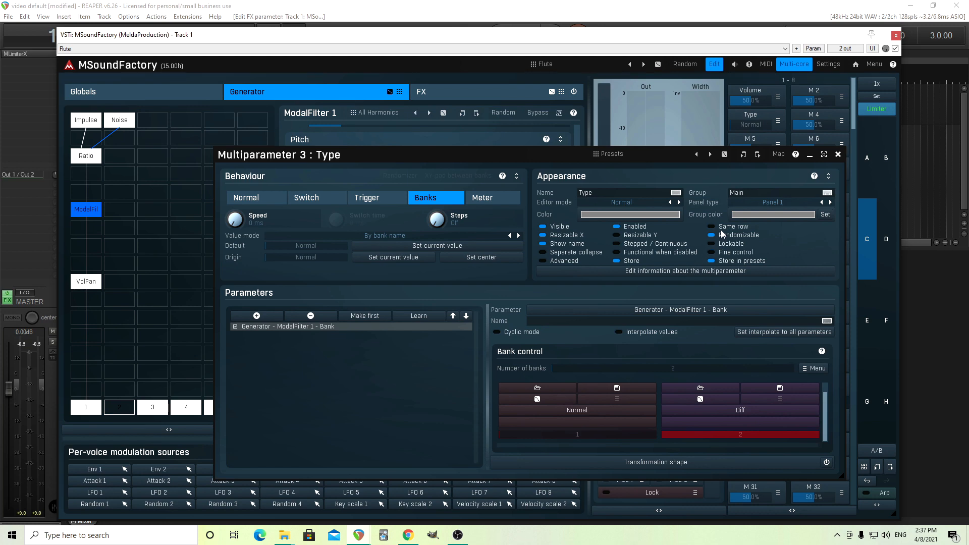
click(837, 154)
Step: Open the Type multiparameter's editor from the Main page of the simplified view
click(714, 64)
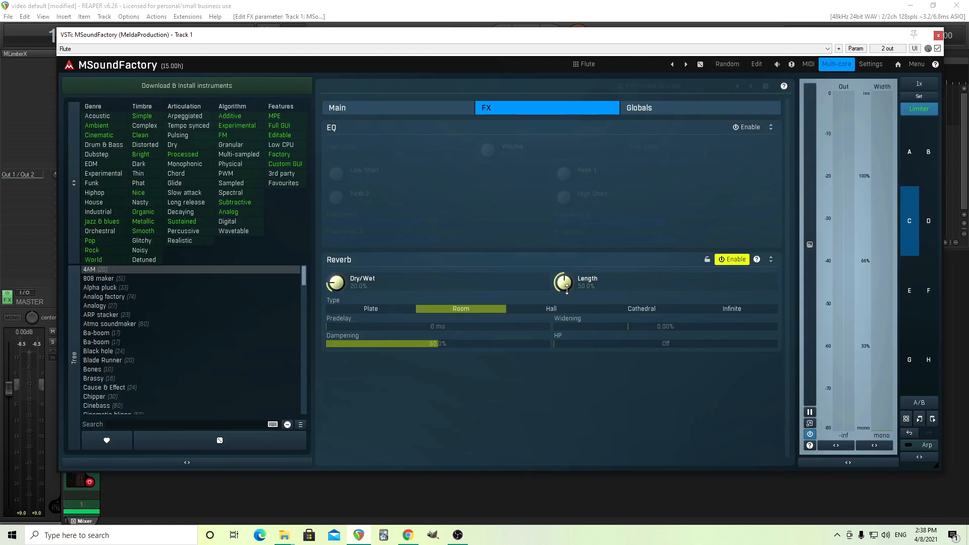
click(396, 111)
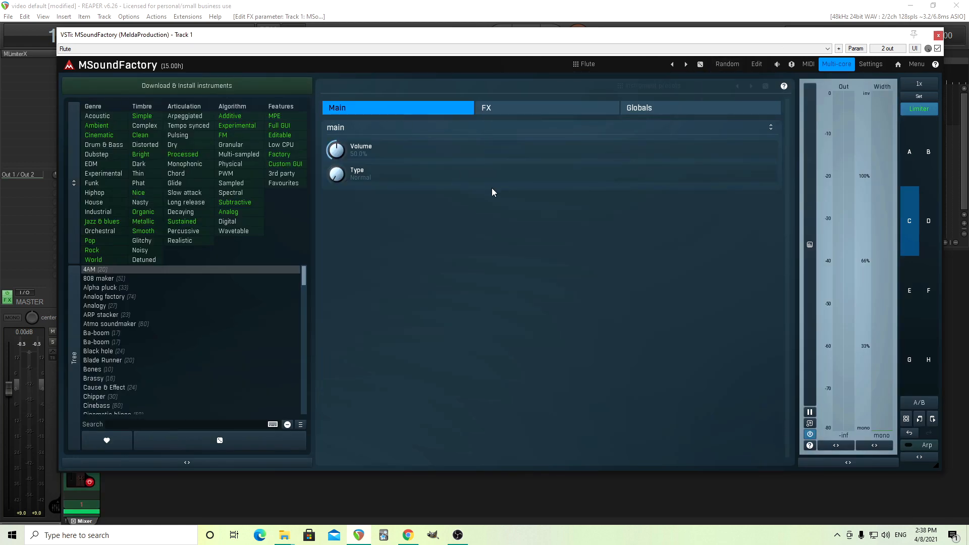
click(339, 181)
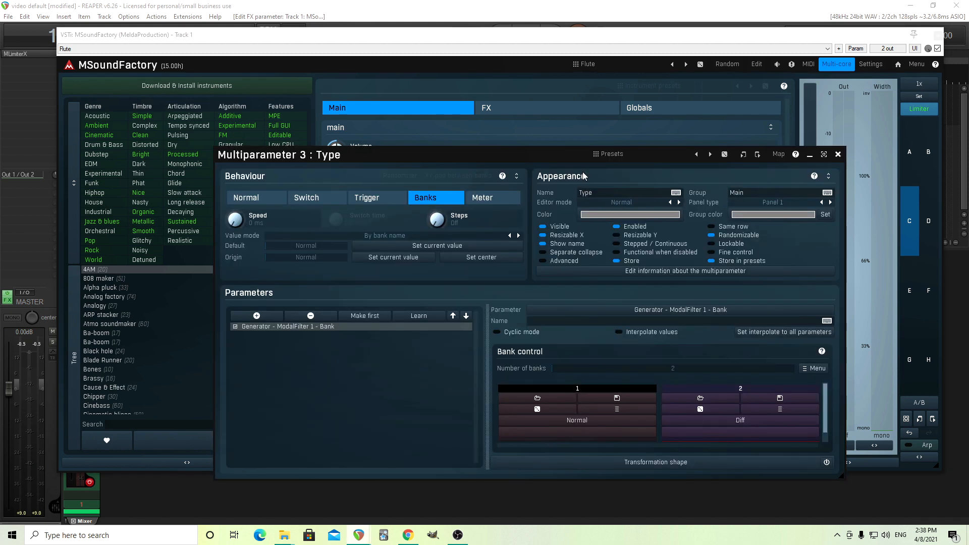
drag(395, 153, 345, 219)
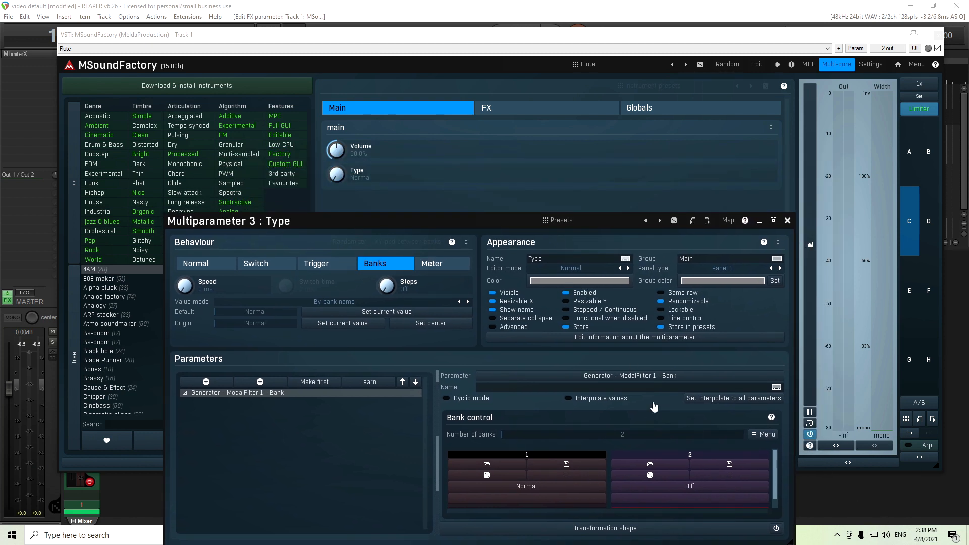
Step: Set the Type multiparameter's editor mode to Selector, close the editor and return to the edit view
click(568, 269)
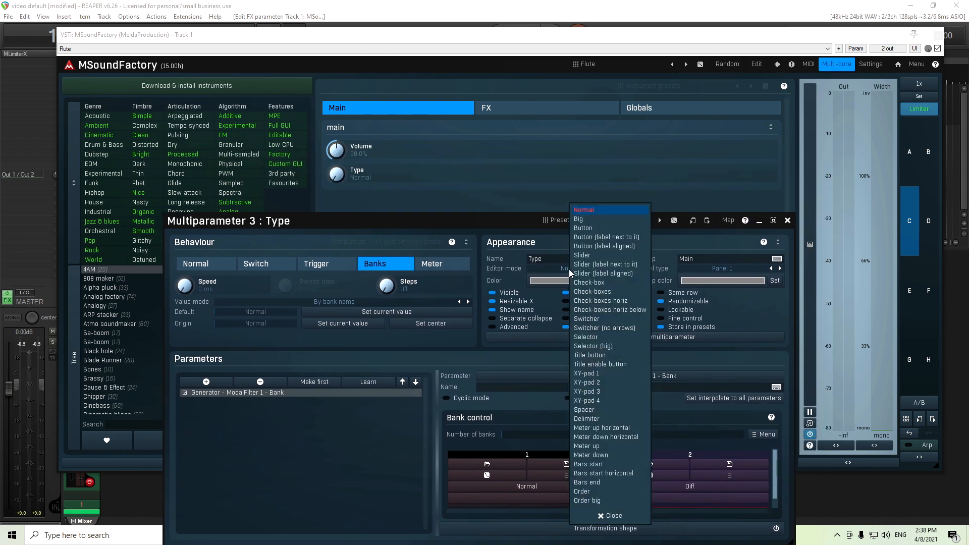
click(613, 320)
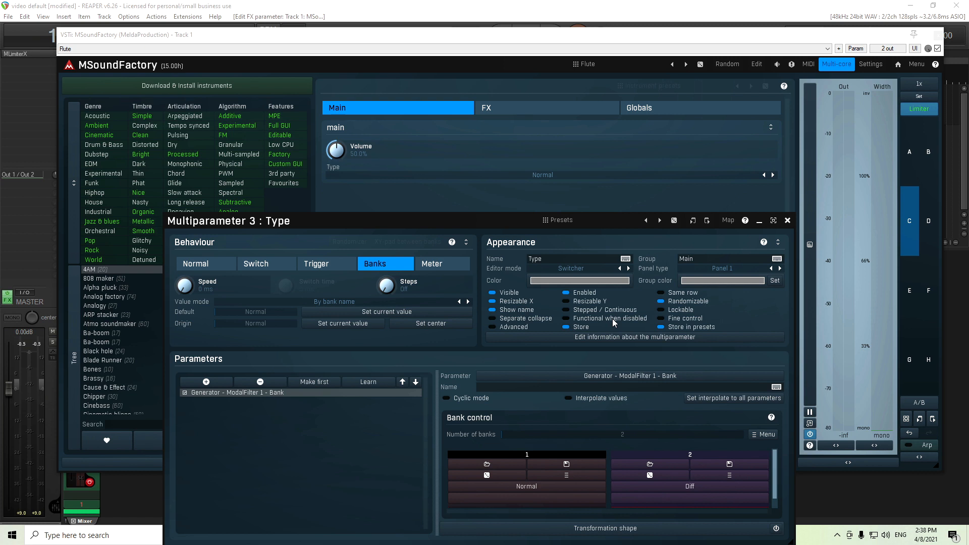
click(578, 270)
click(624, 340)
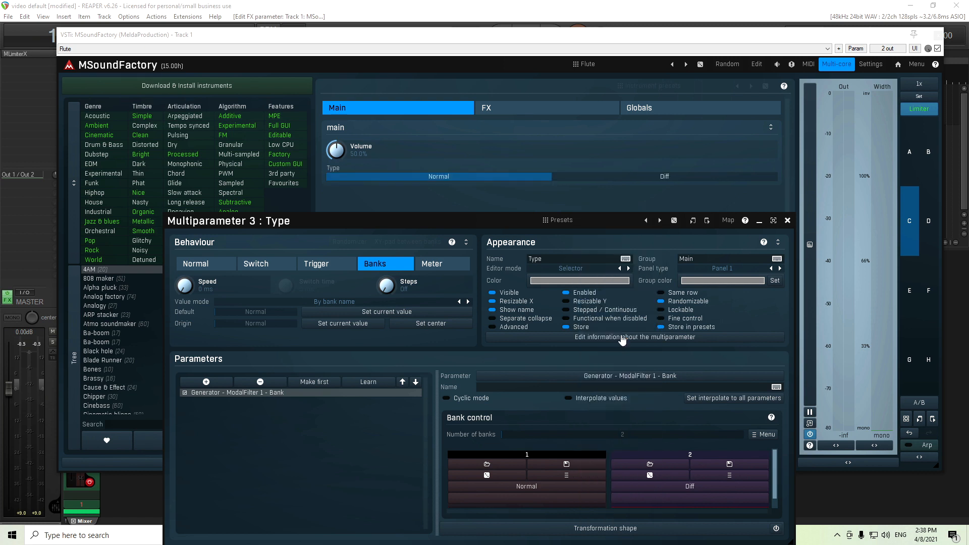
click(788, 220)
click(757, 71)
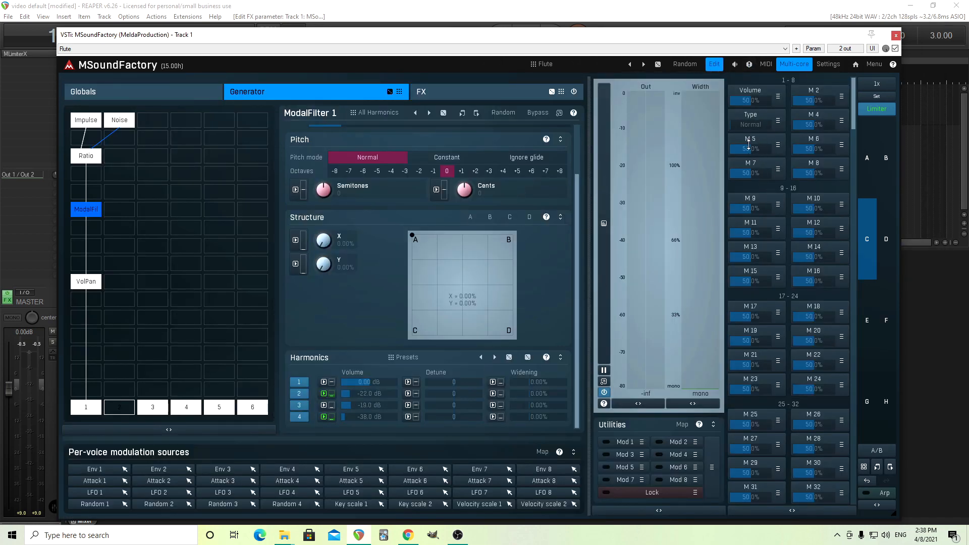
Step: Toggle the Type multiparameter between Normal and Diff and compare the ModalFilter's harmonics settings
drag(749, 124, 772, 124)
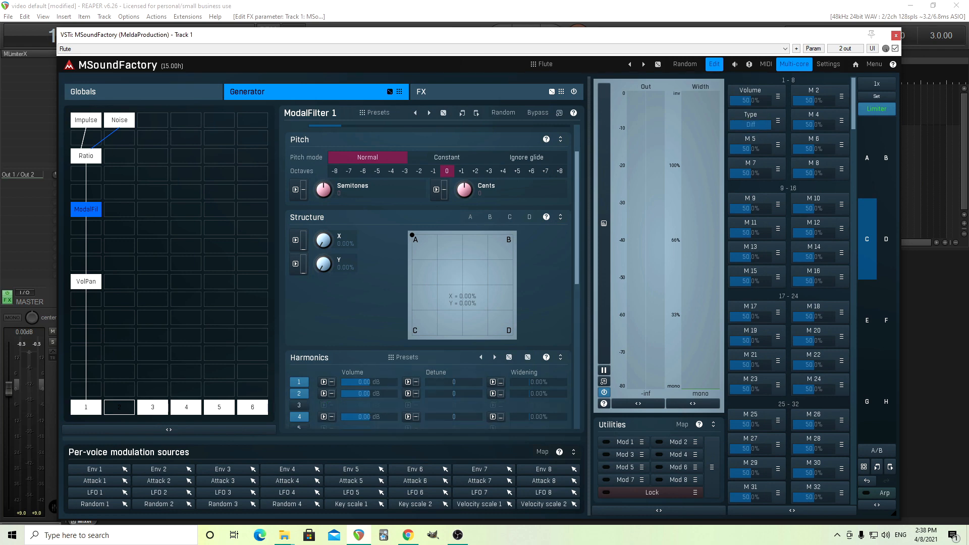
drag(579, 277, 576, 244)
drag(758, 125, 686, 188)
drag(578, 185, 595, 277)
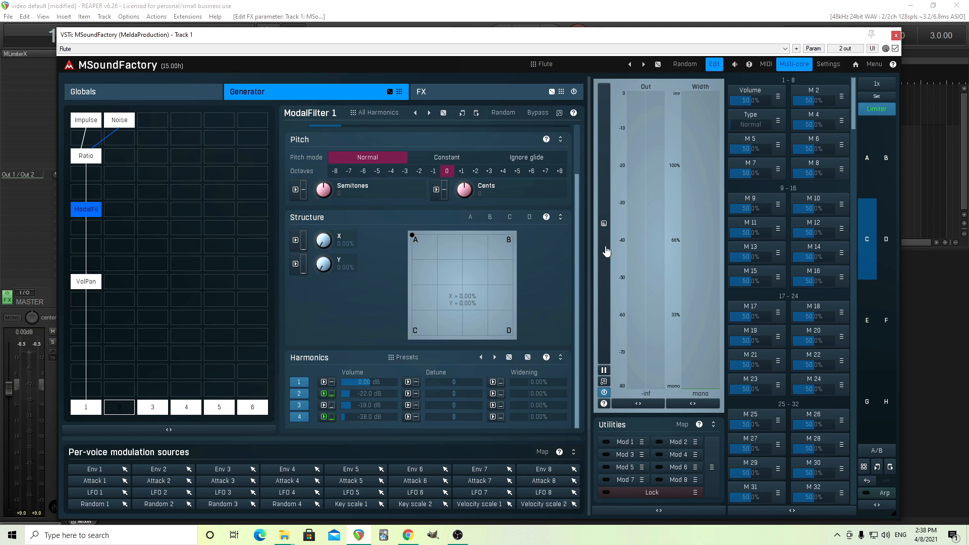
drag(585, 225, 581, 158)
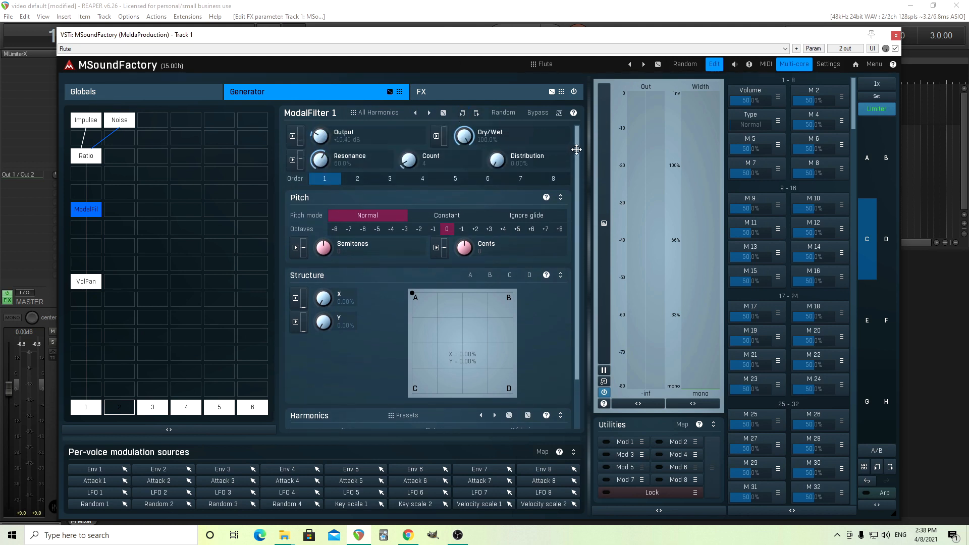
scroll(584, 188, down, 2)
drag(751, 126, 765, 125)
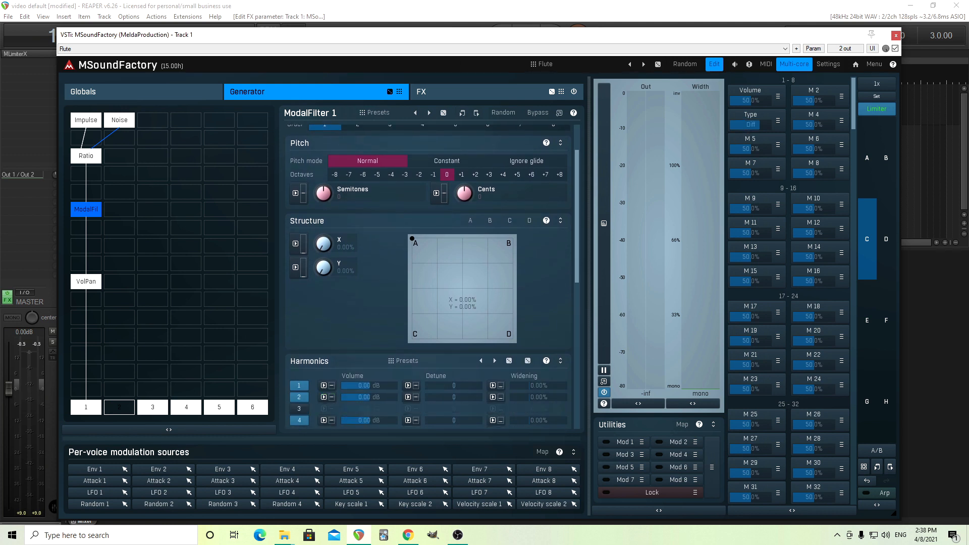
click(477, 114)
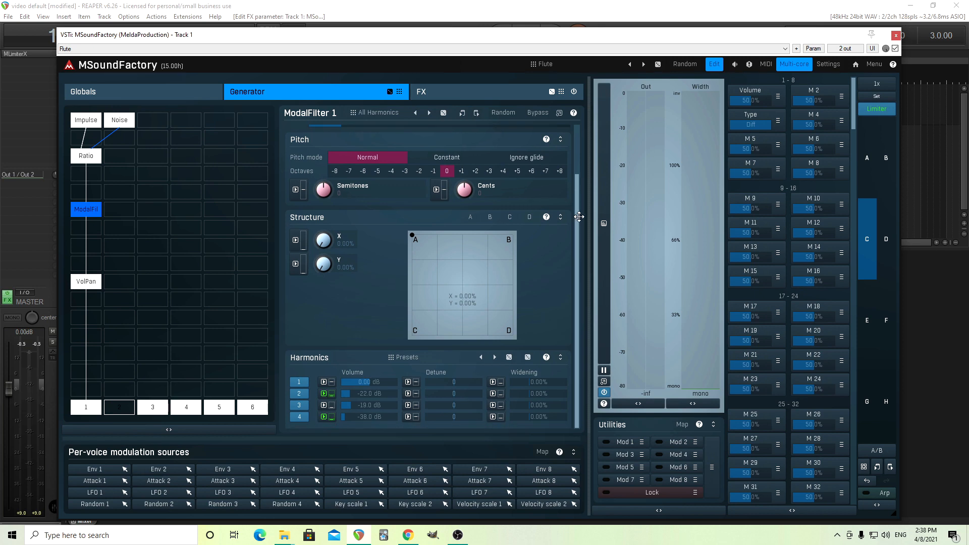
scroll(580, 147, up, 2)
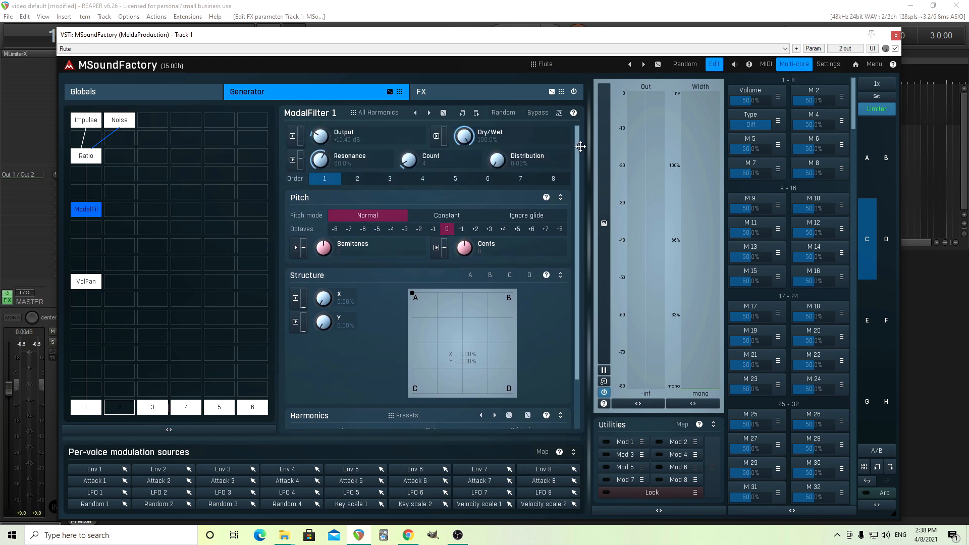
Step: Save the current ModalFilter state into the Type multiparameter's Diff bank and close the editor
click(756, 118)
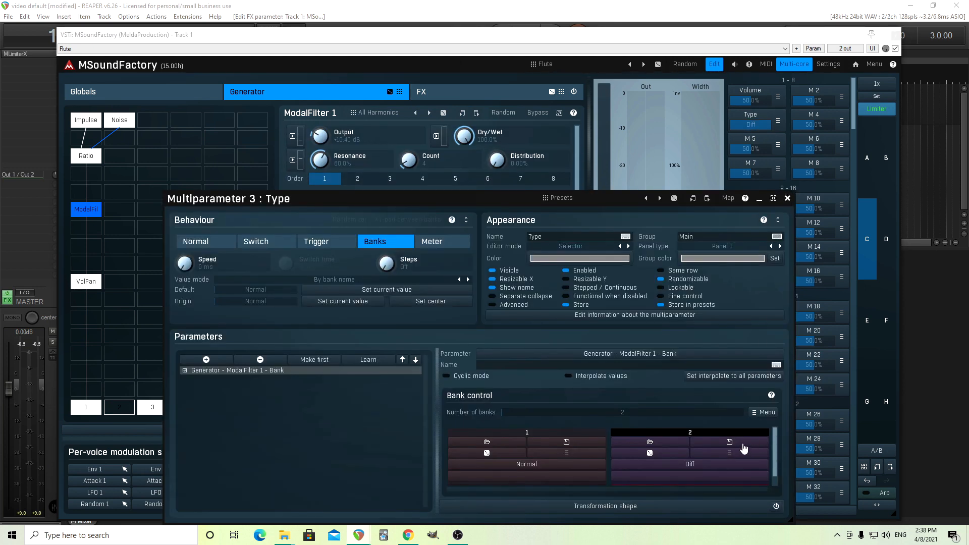
click(741, 445)
scroll(772, 467, down, 1)
click(787, 199)
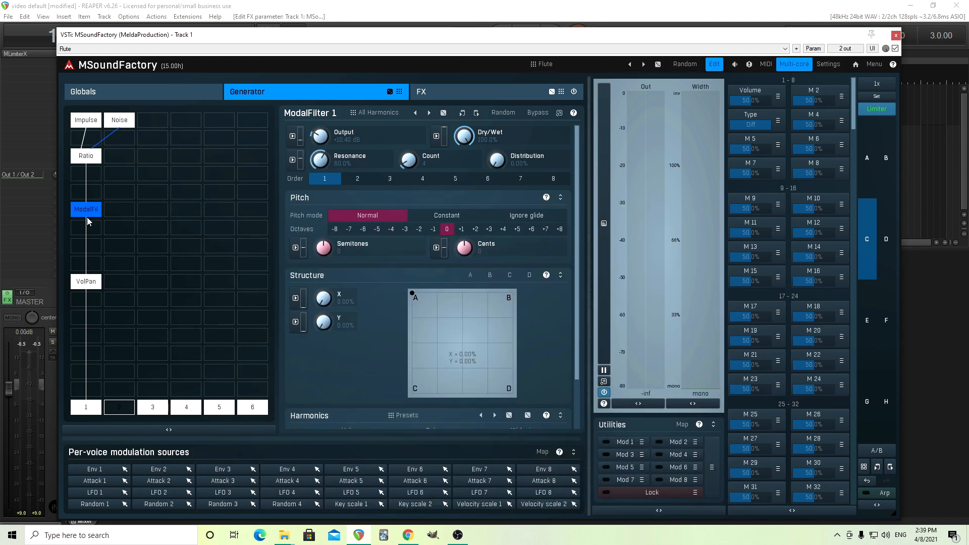
Step: Reset the volumes of ModalFilter harmonics 2, 3 and 4 to 0 dB
scroll(576, 366, down, 2)
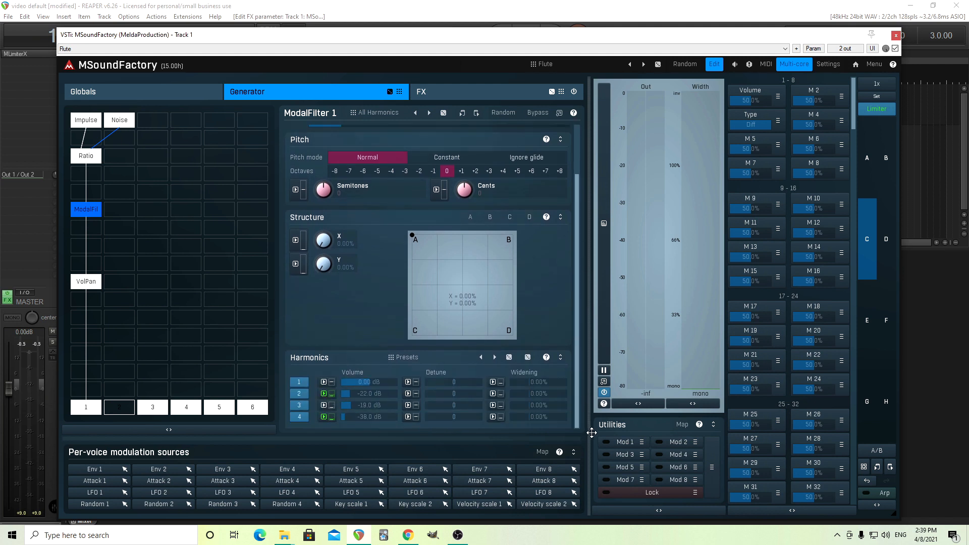
double_click(365, 394)
double_click(369, 404)
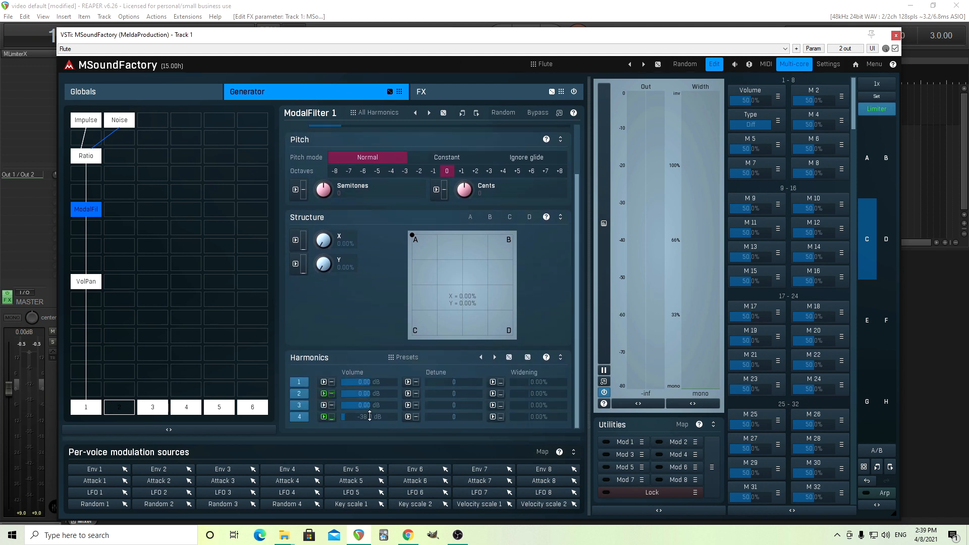
double_click(369, 415)
double_click(85, 211)
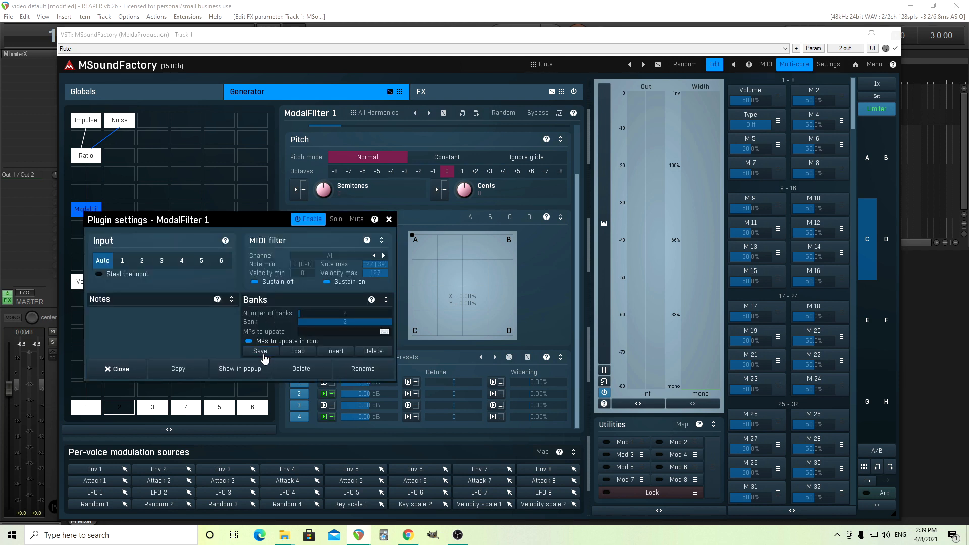
click(388, 219)
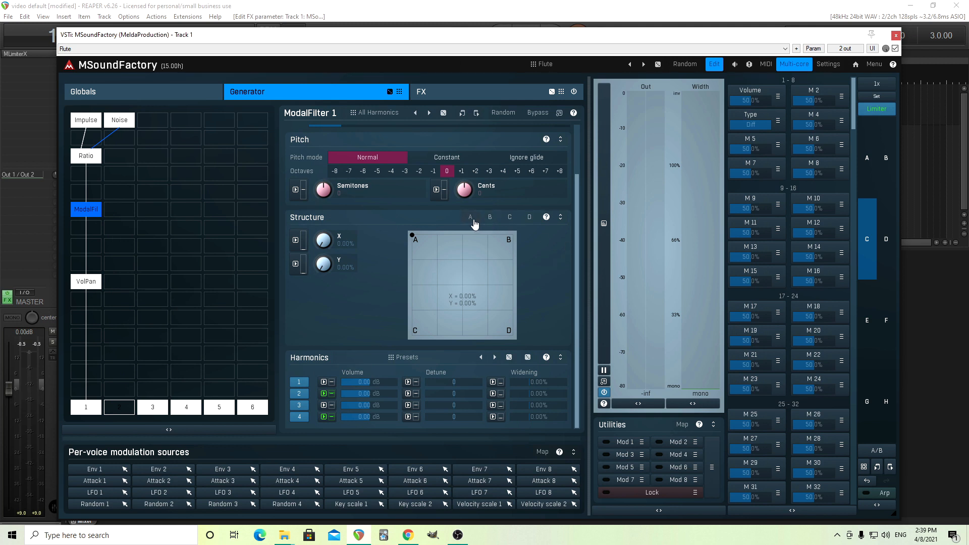
Step: Open harmonic structure A's sample analysis, set the threshold to about -40 dB and load 60065_hyena_fluted2.wav
scroll(552, 227, up, 3)
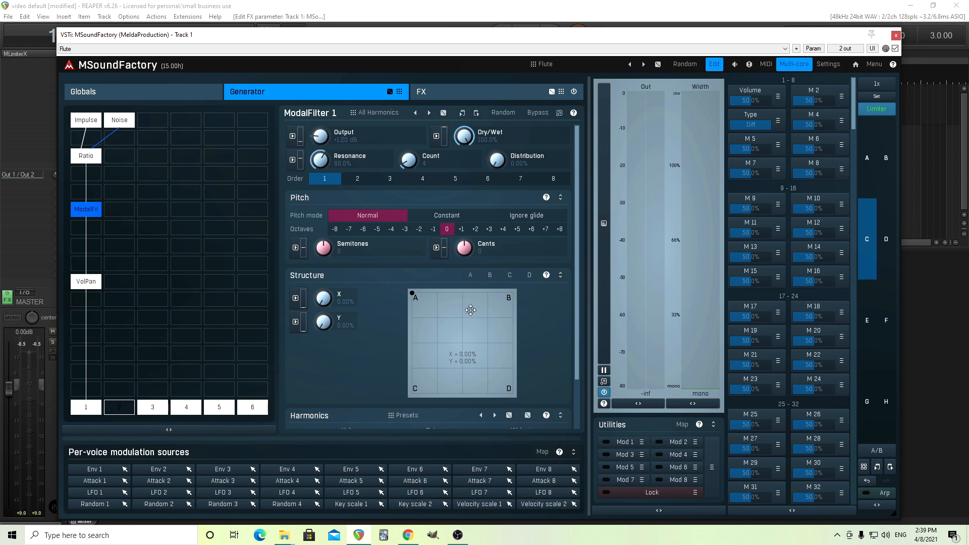
click(468, 276)
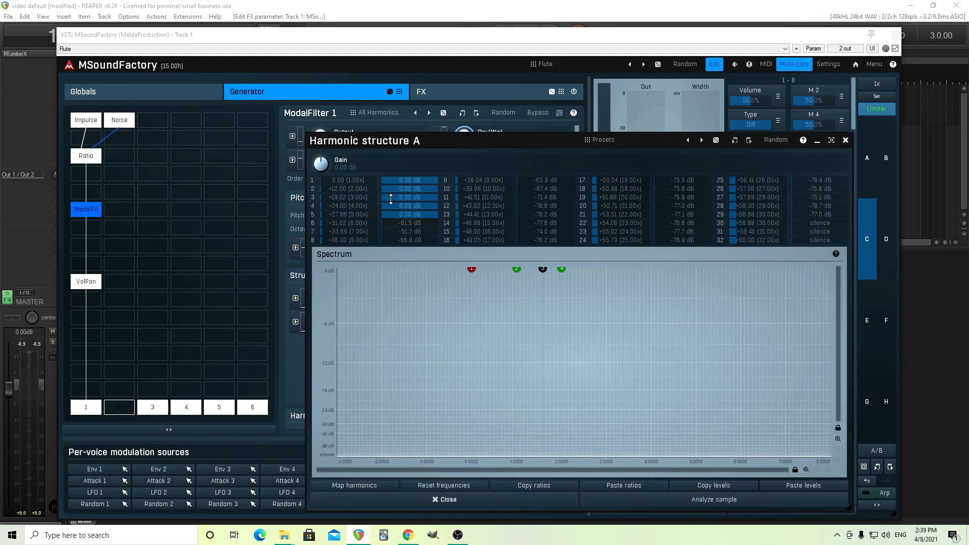
click(708, 504)
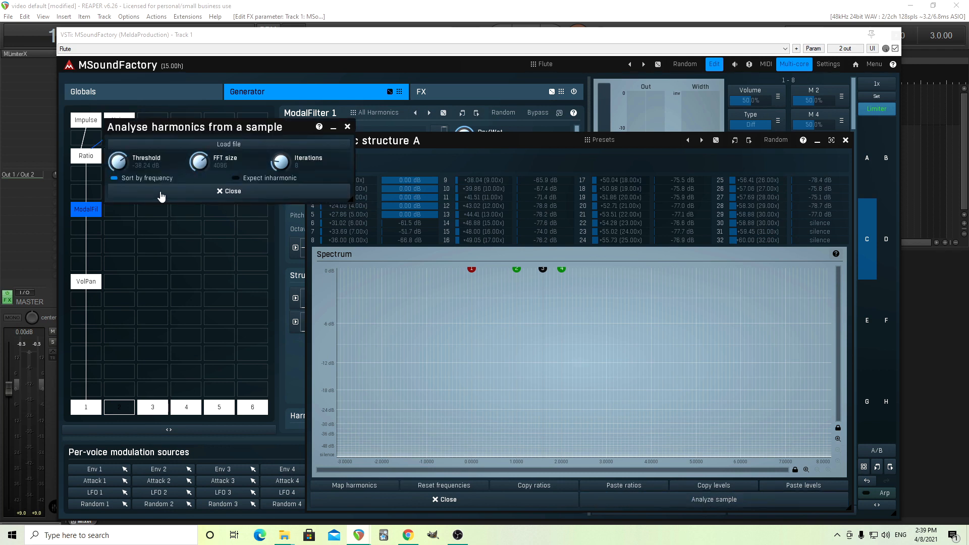
double_click(118, 163)
drag(118, 162, 118, 151)
click(247, 147)
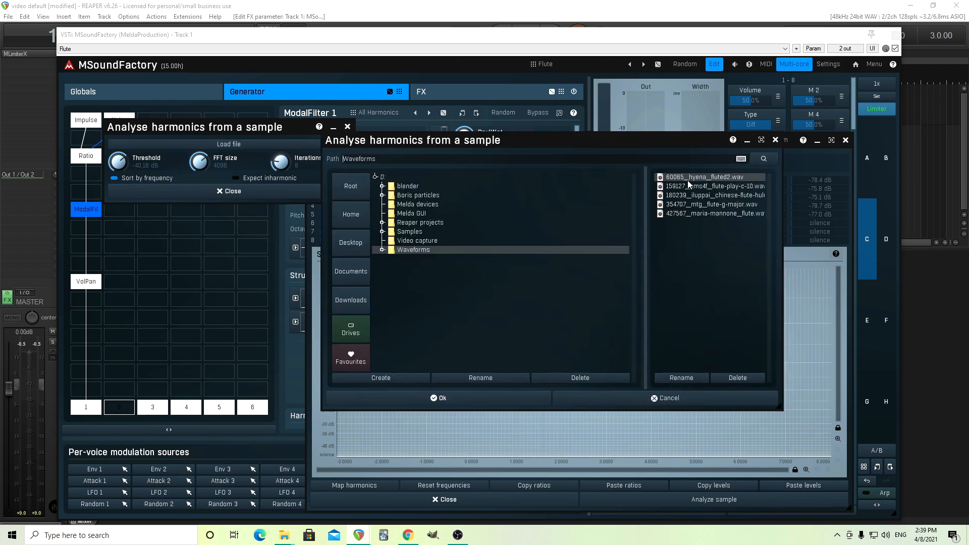
click(483, 404)
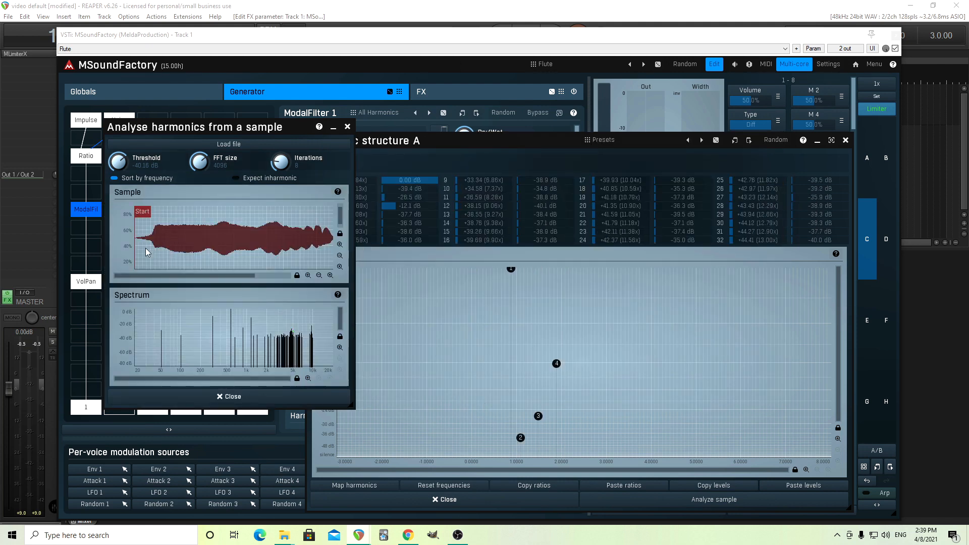
Step: Move the analysis start marker within the flute sample and close the analysis window
drag(140, 214, 180, 217)
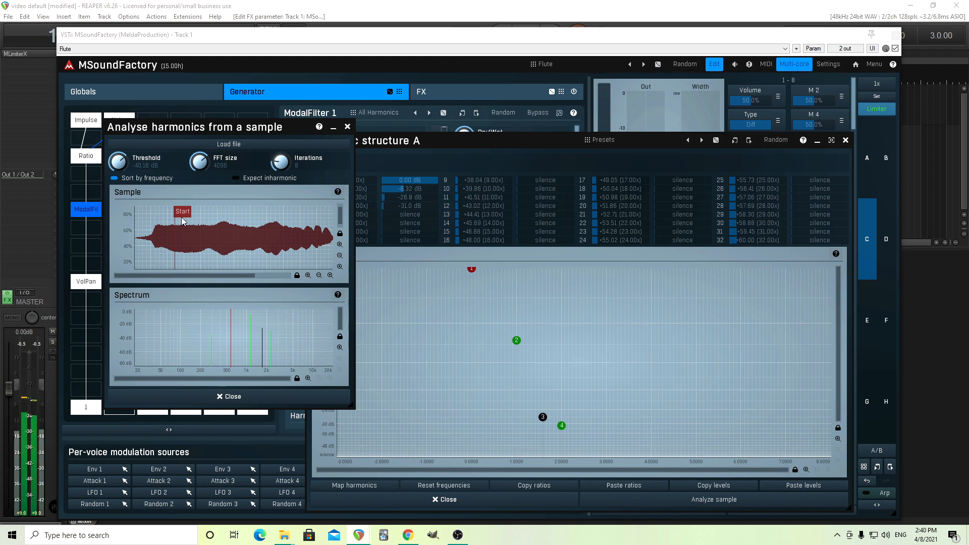
drag(140, 129, 83, 126)
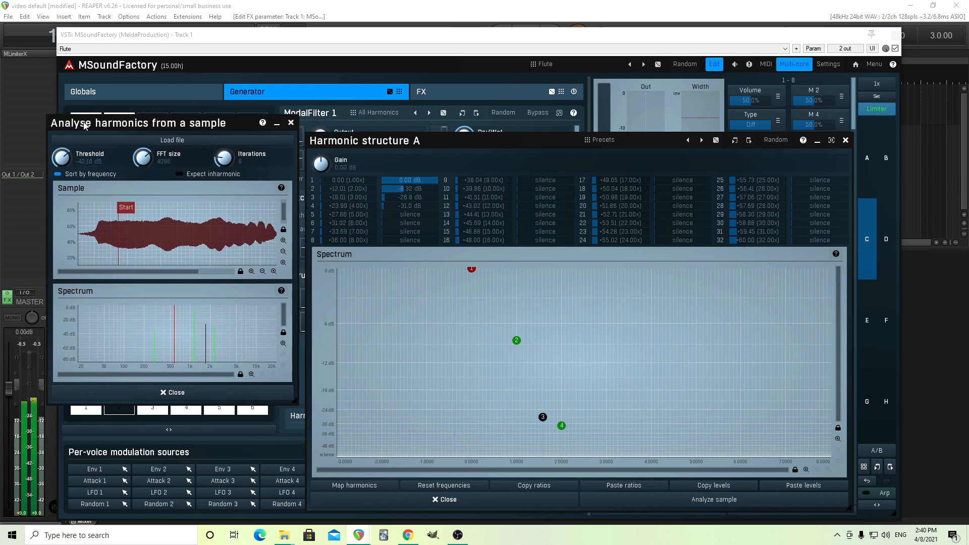
drag(126, 208, 121, 207)
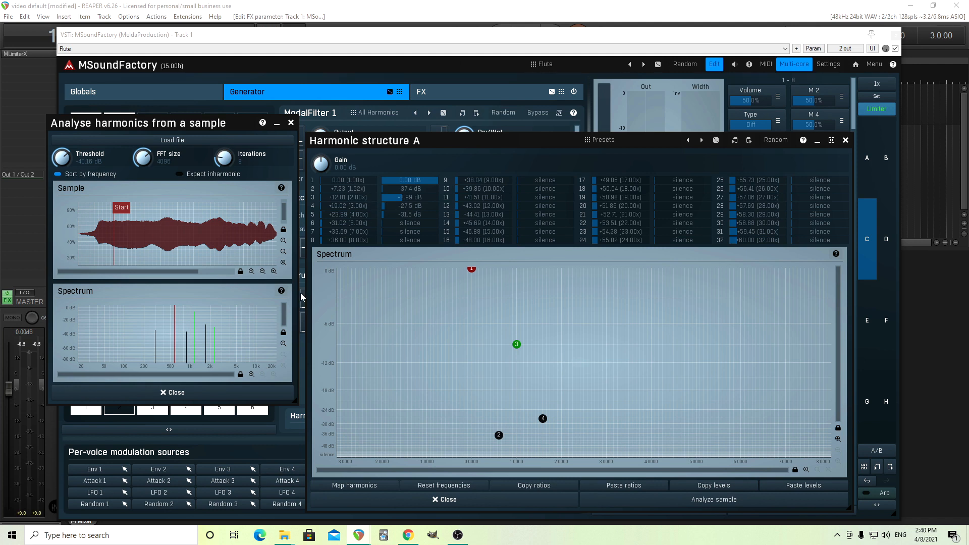
click(210, 392)
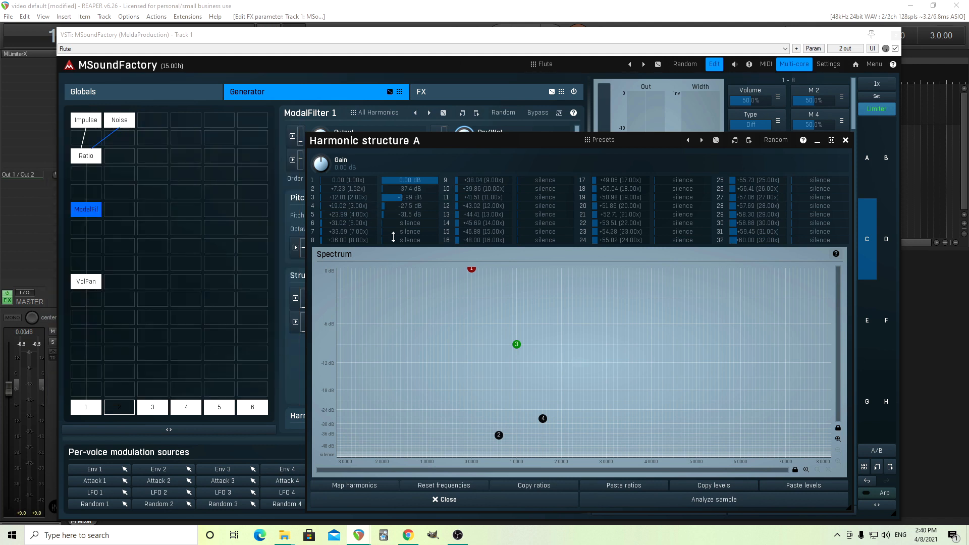
Step: Reset the levels of harmonics 2, 3 and 4 in structure A to 0 dB and close the editor
double_click(413, 189)
double_click(415, 197)
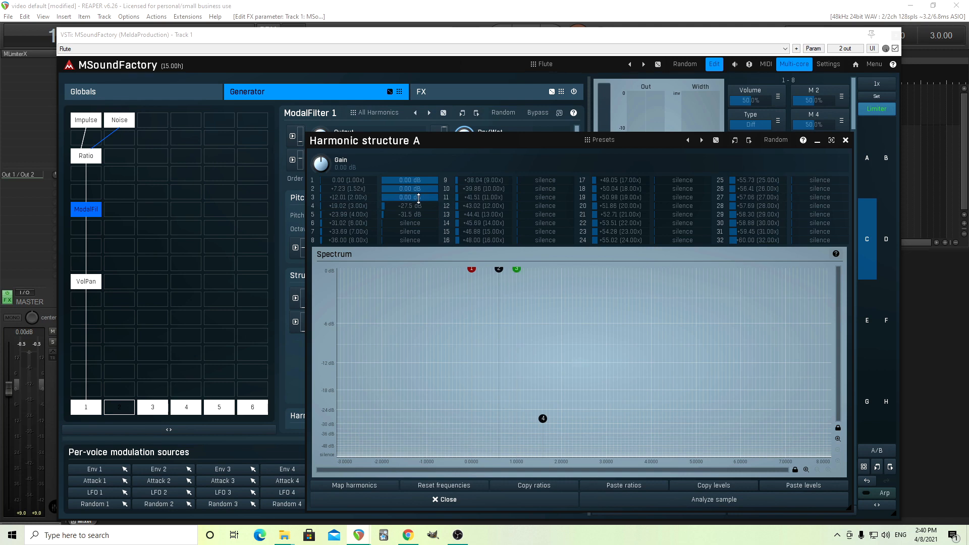
double_click(416, 206)
click(433, 505)
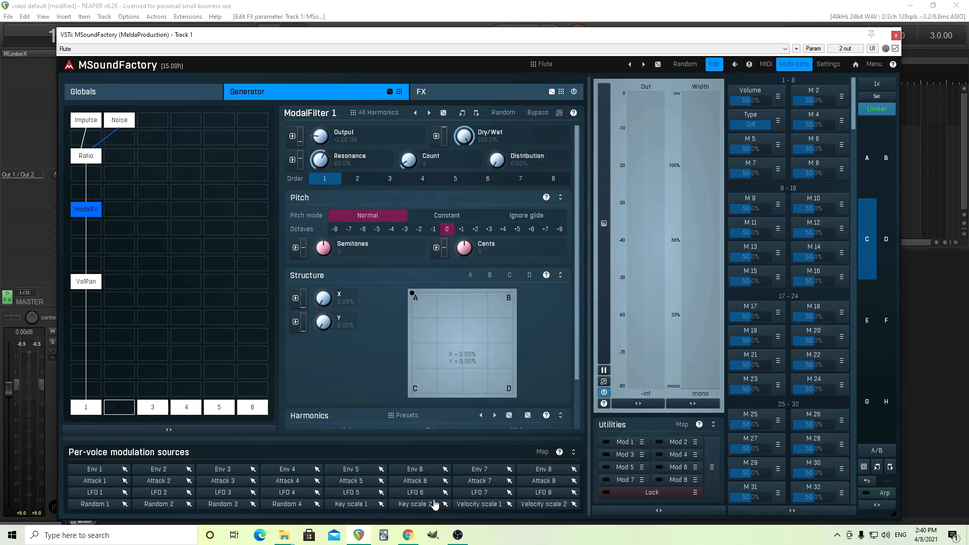
Step: Set the ModalFilter's harmonic 2 volume to -37 dB
scroll(573, 357, down, 2)
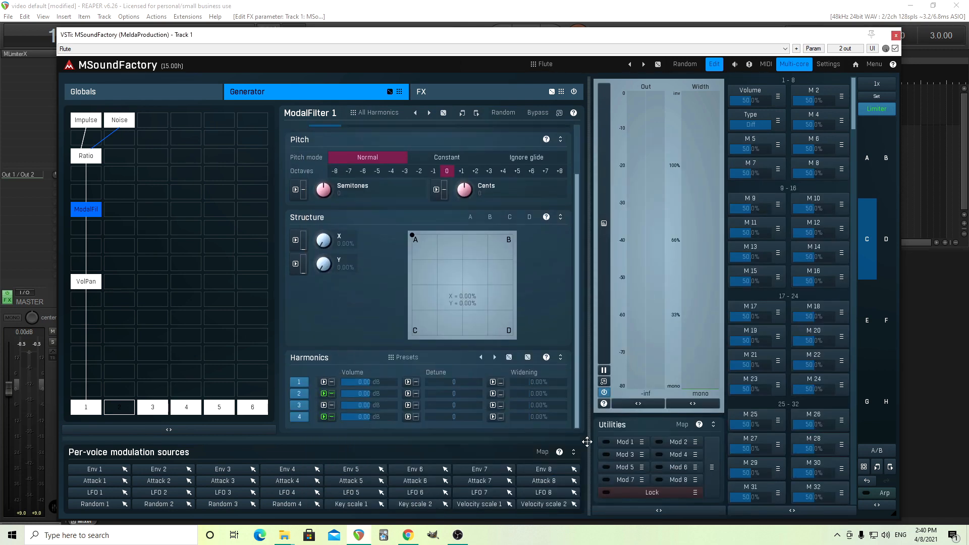
double_click(369, 393)
click(371, 492)
click(367, 475)
click(316, 443)
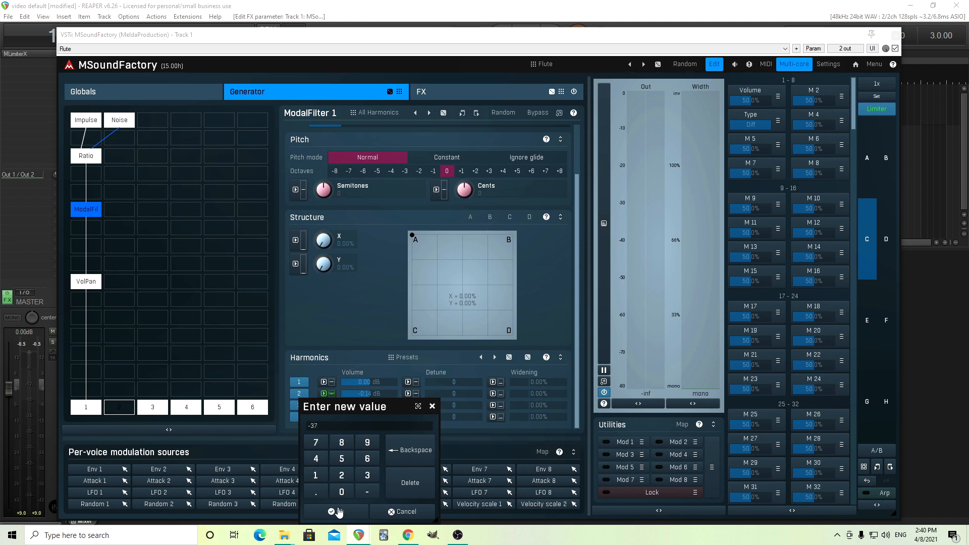
click(338, 513)
Step: Set harmonic 3's volume to -9 dB and harmonic 4's volume to -27 dB
double_click(367, 406)
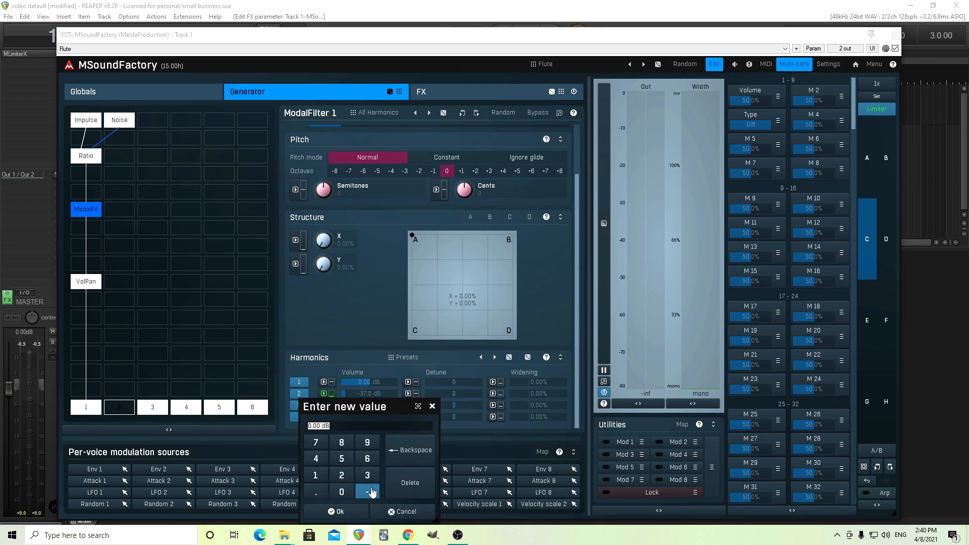
click(371, 492)
click(367, 443)
click(336, 511)
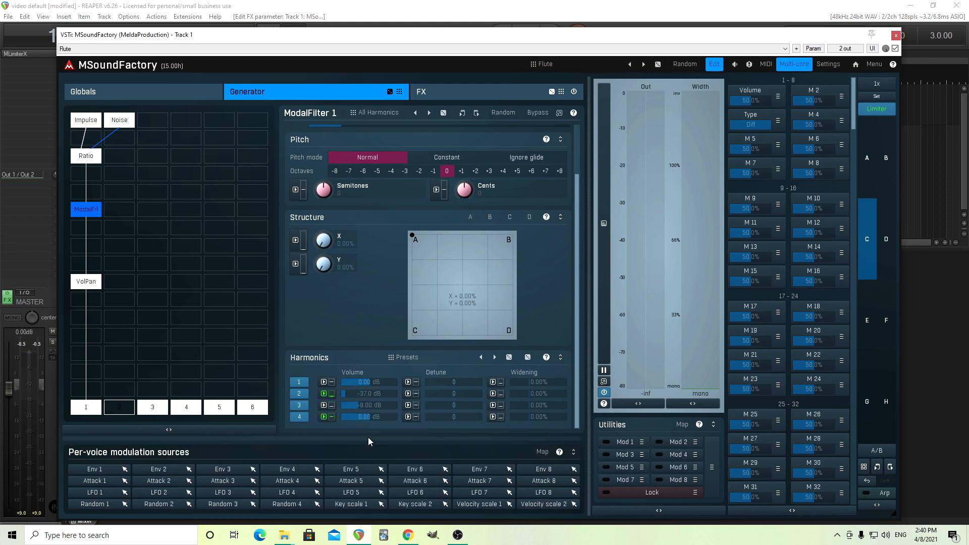
double_click(367, 417)
click(367, 492)
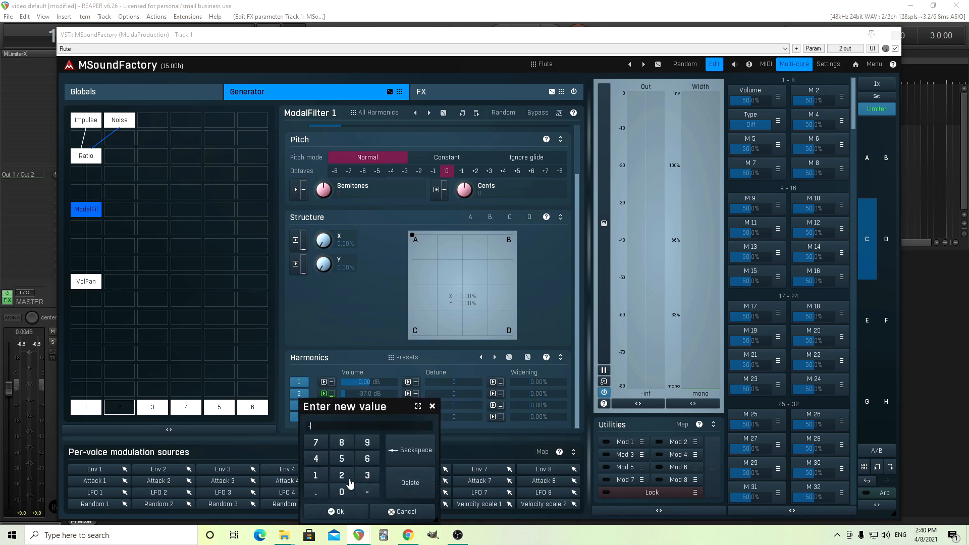
click(342, 476)
click(316, 443)
click(336, 511)
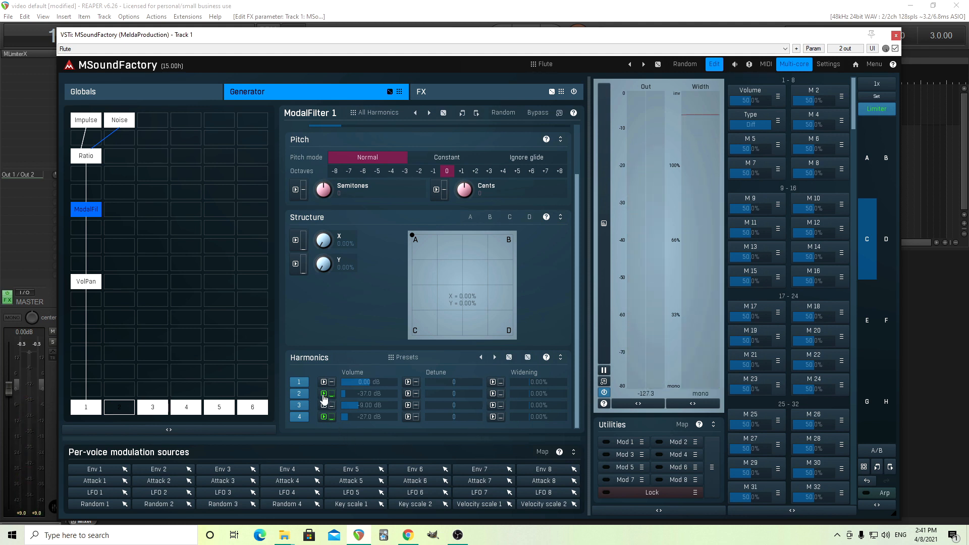
Step: Inspect harmonic structure A and the modulation settings of the harmonic 2 and 3 volumes
click(469, 217)
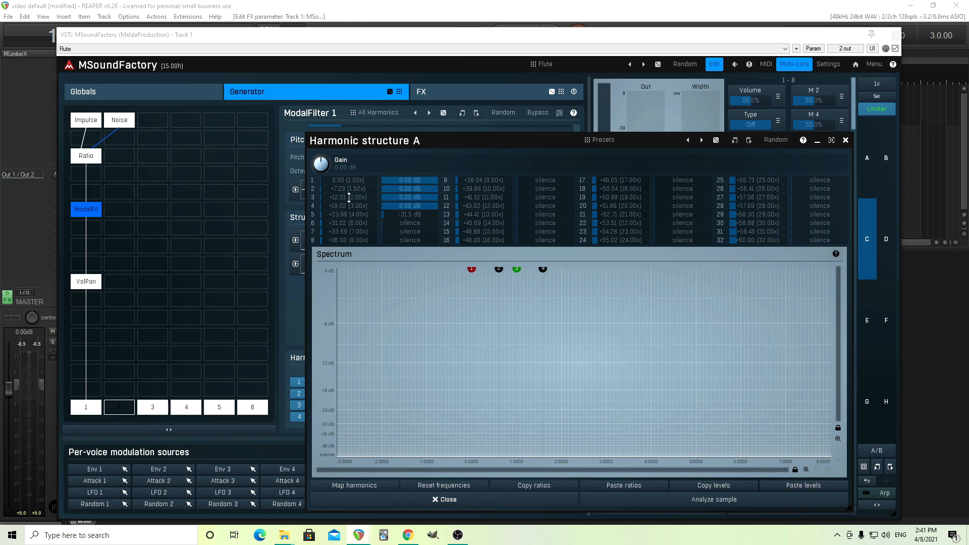
click(846, 140)
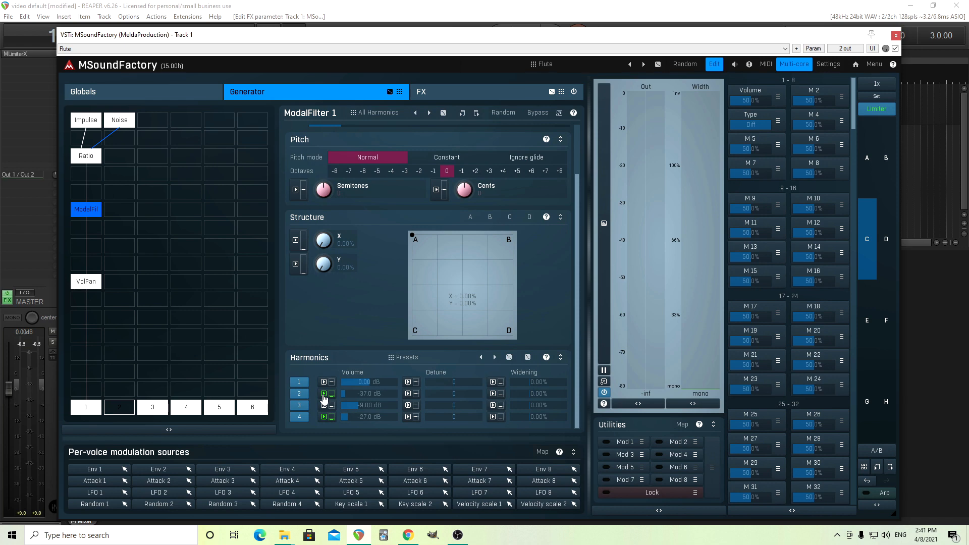
click(324, 394)
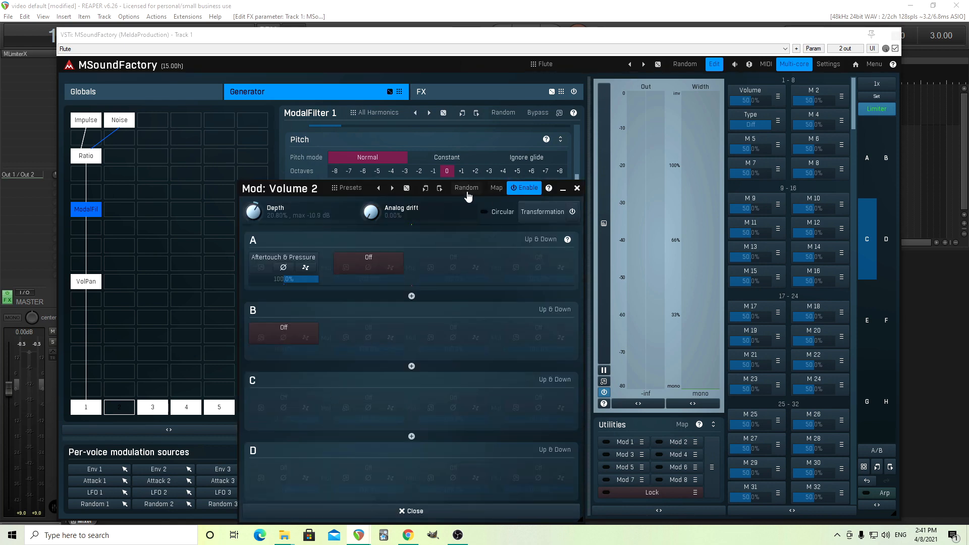
click(563, 188)
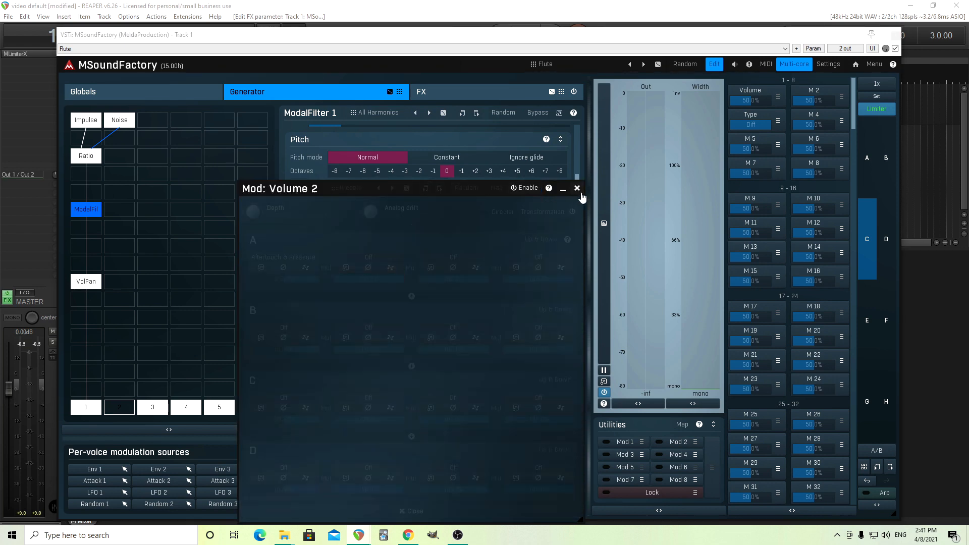
click(577, 188)
click(324, 405)
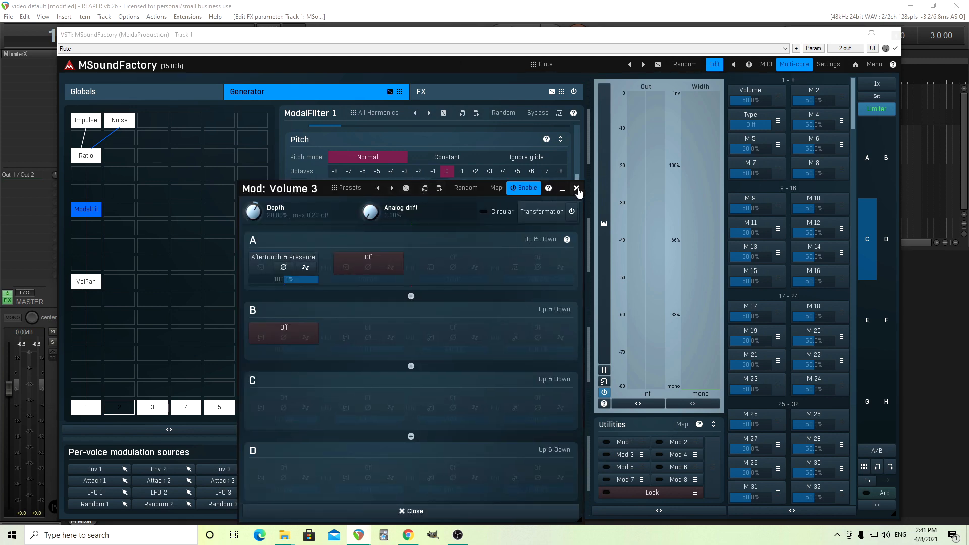
click(576, 192)
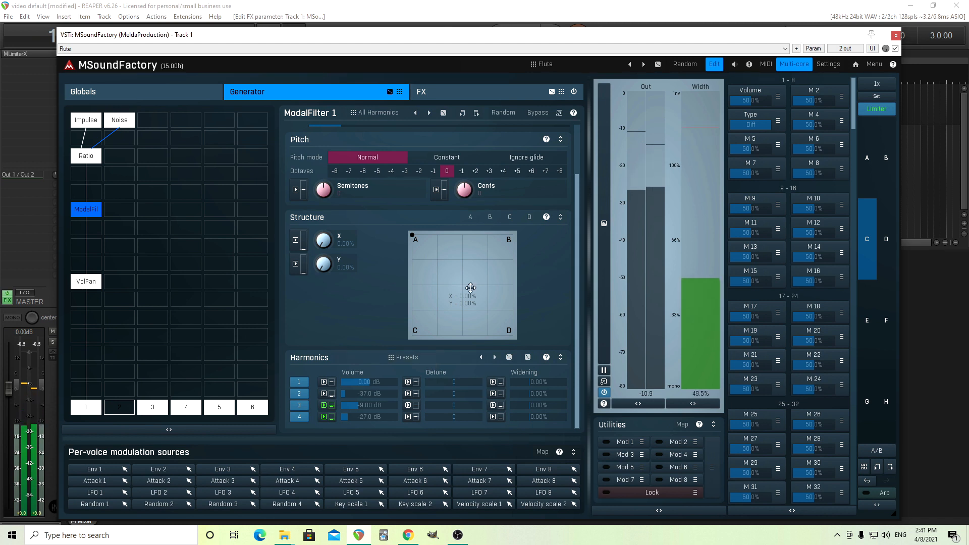
Step: Save the ModalFilter state into the Diff bank and switch Type to Normal and back to Diff
drag(577, 218, 580, 166)
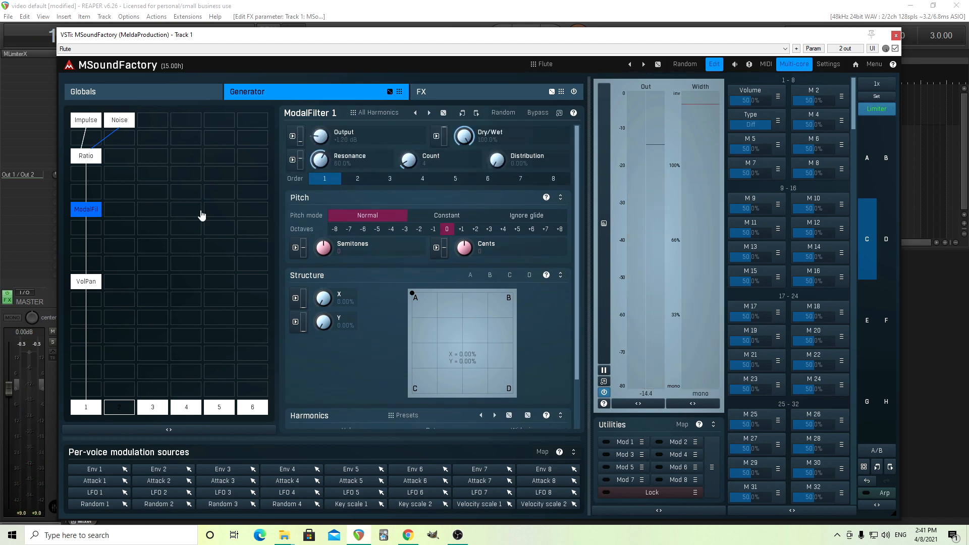
right_click(87, 209)
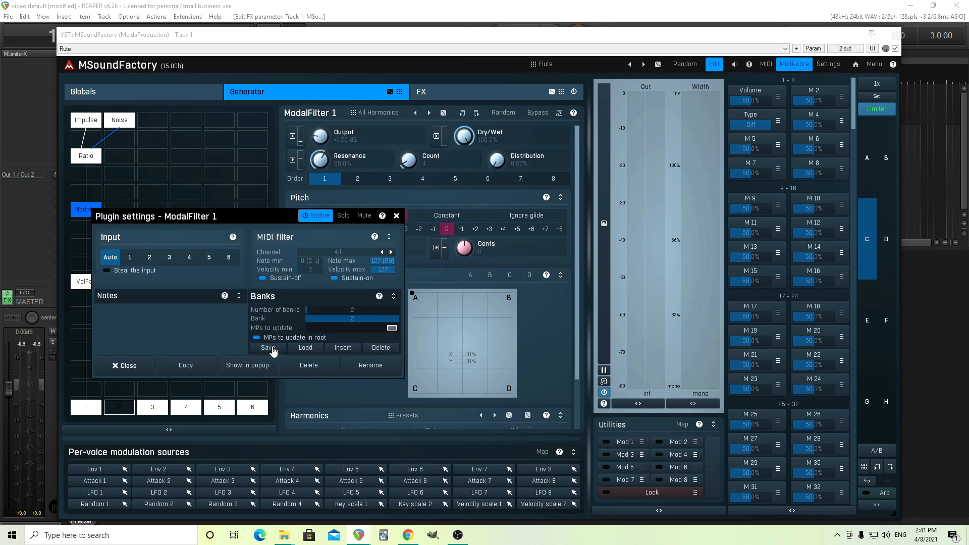
click(396, 216)
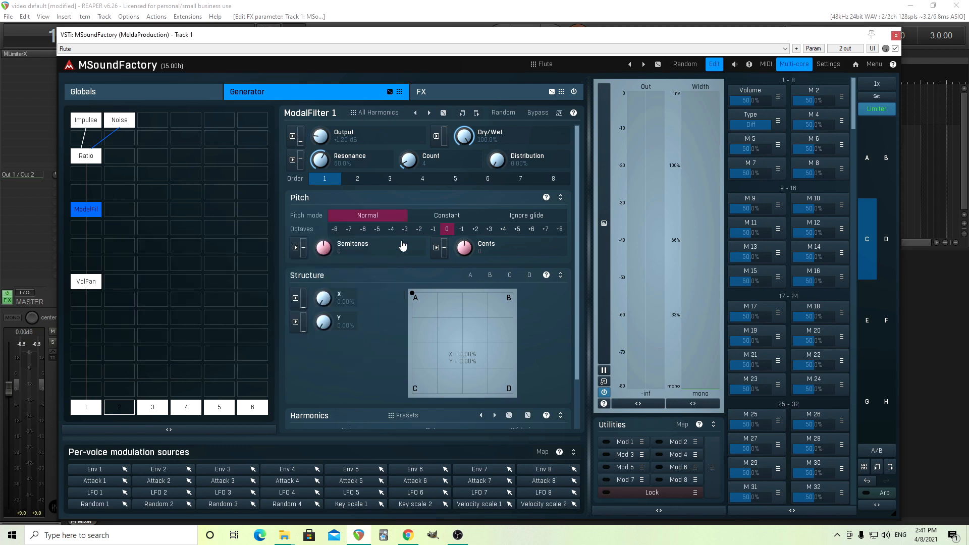
click(756, 126)
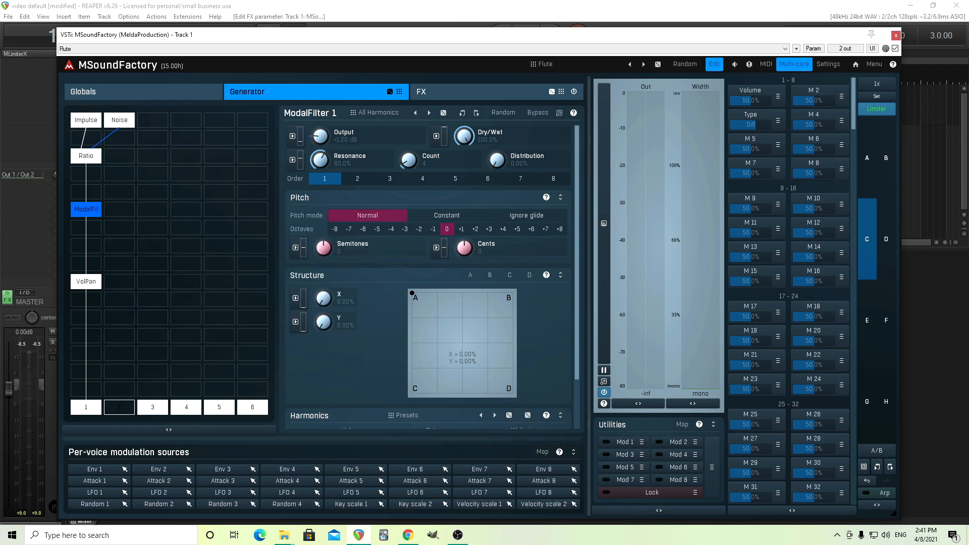
click(757, 126)
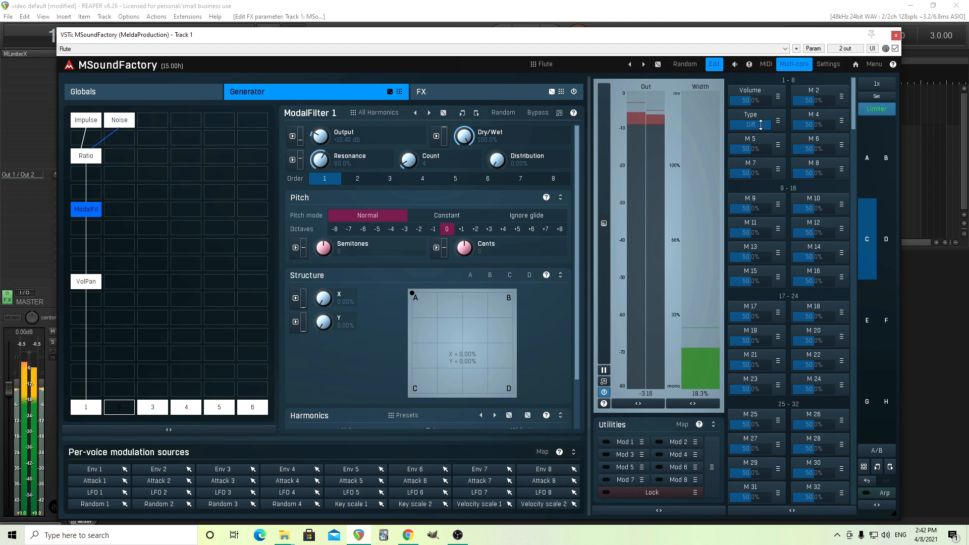
Step: Resave the ModalFilter's Diff bank and switch Type between Diff and Normal to compare harmonic volumes
right_click(93, 208)
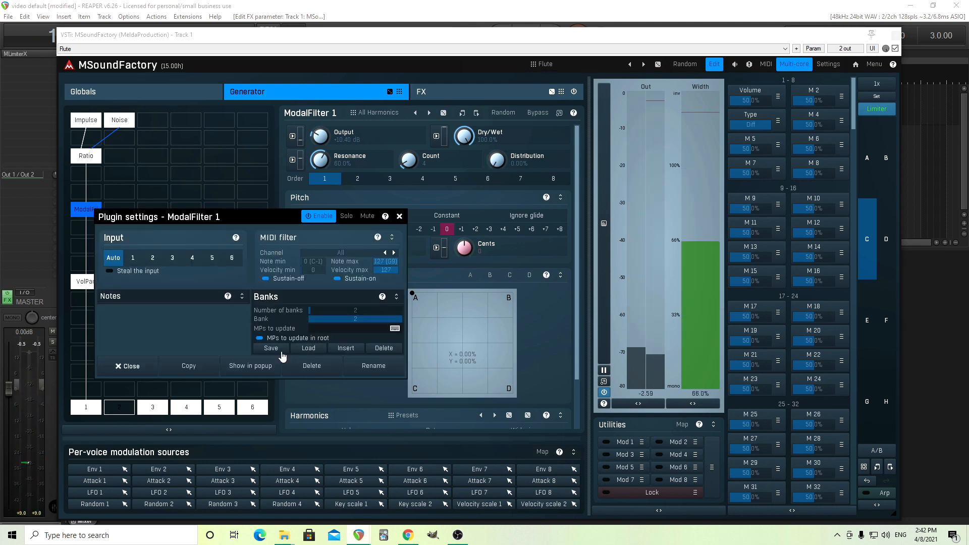
click(399, 216)
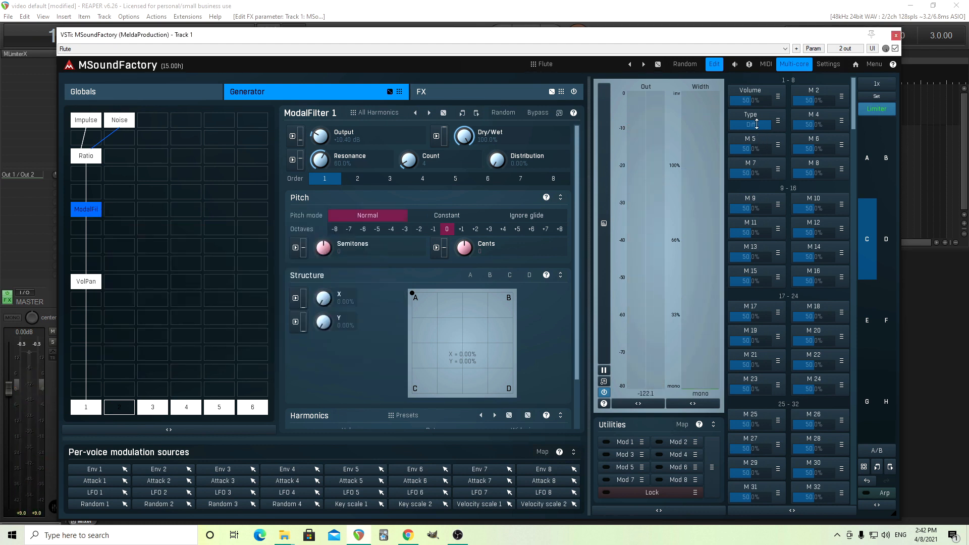
click(756, 125)
mouse_move(757, 124)
mouse_down()
mouse_move(753, 112)
mouse_move(762, 135)
mouse_move(763, 122)
mouse_up()
drag(573, 370, 575, 417)
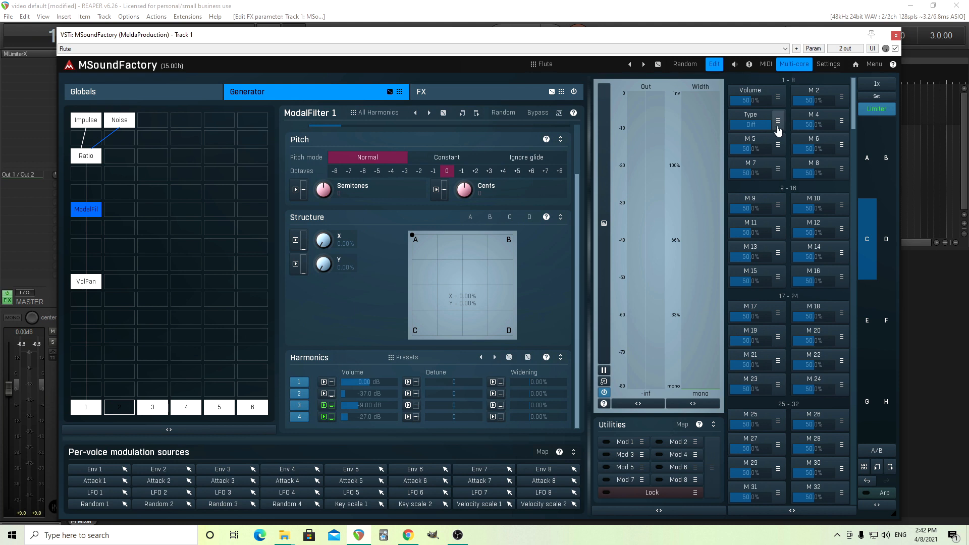
drag(765, 125, 765, 127)
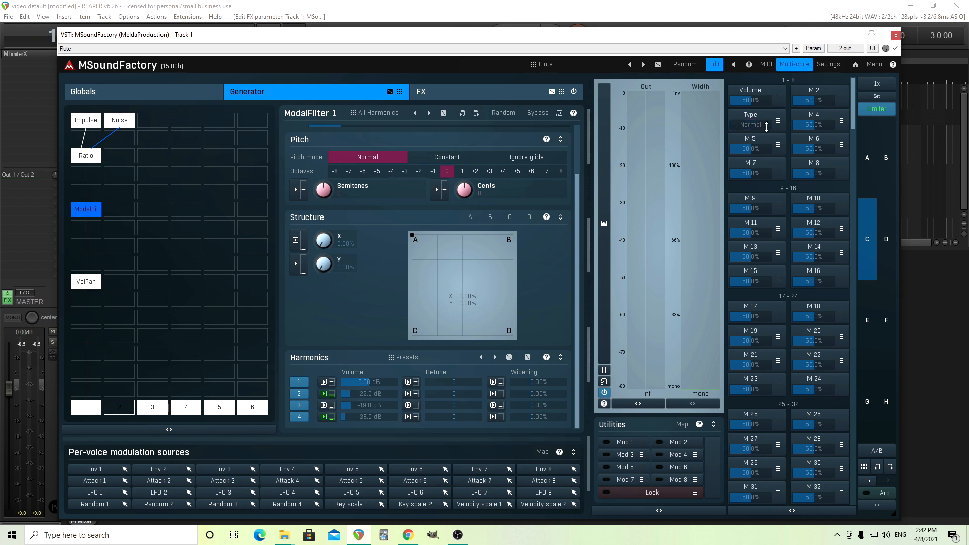
Step: Insert a Tremolo module below the ModalFilter and set its Depth to about 46% and Rate to about 30 Hz
double_click(87, 250)
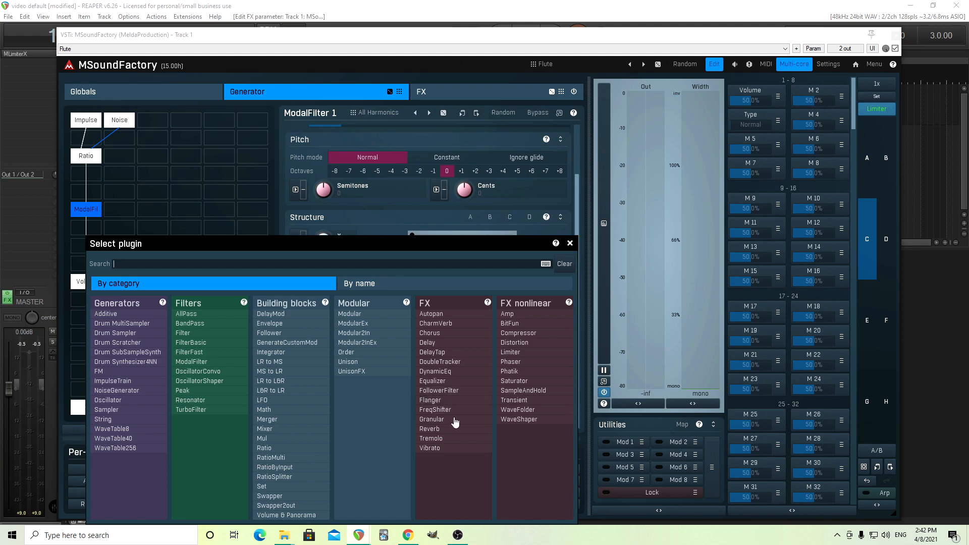
click(448, 439)
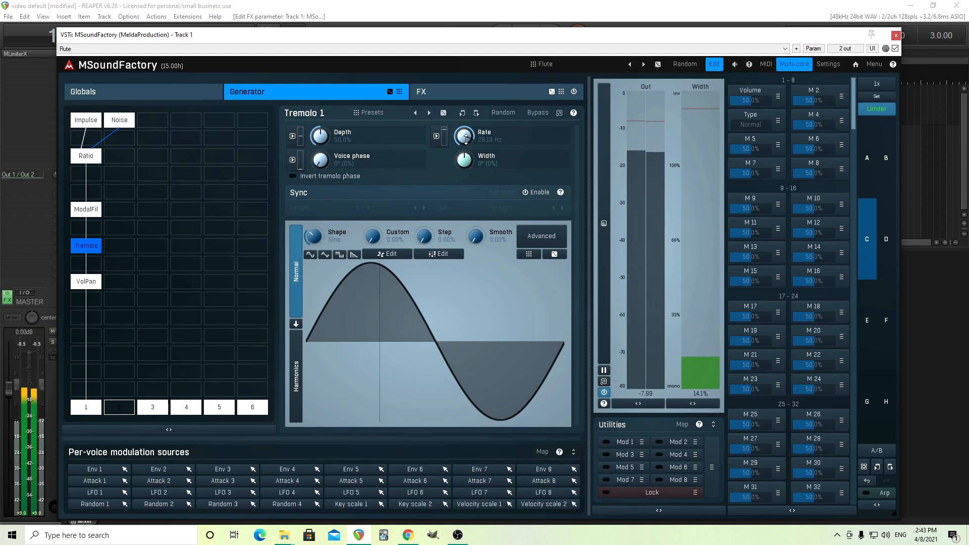
drag(465, 139, 467, 138)
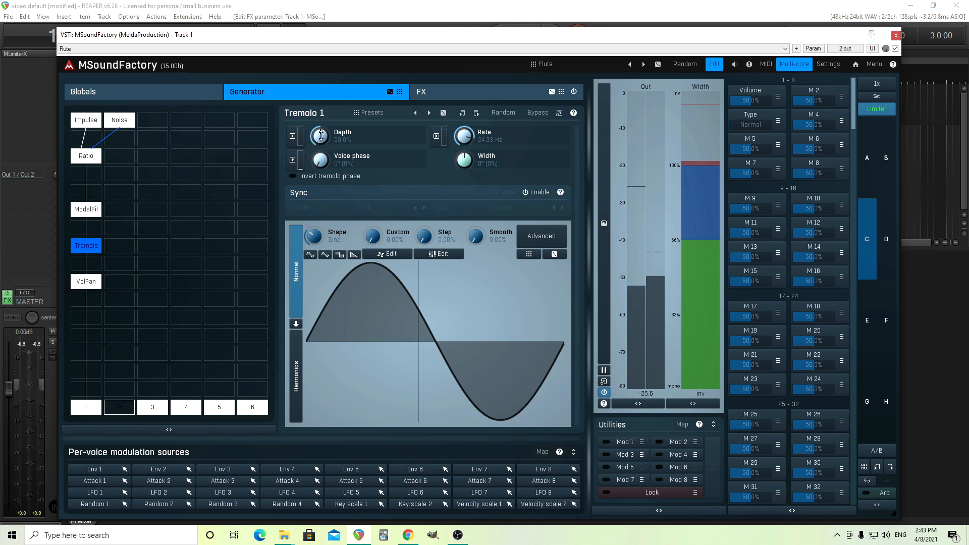
drag(321, 135, 321, 159)
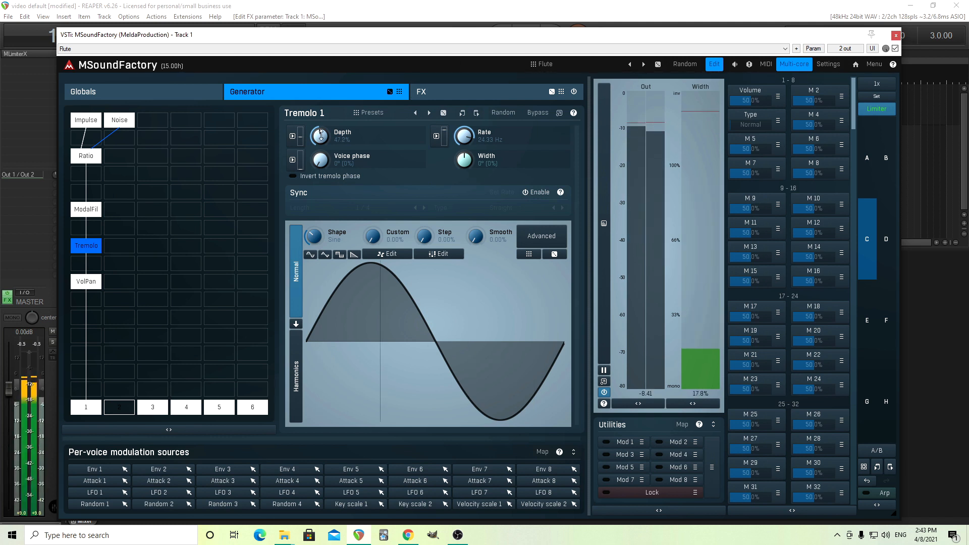
drag(321, 135, 321, 136)
drag(464, 136, 469, 139)
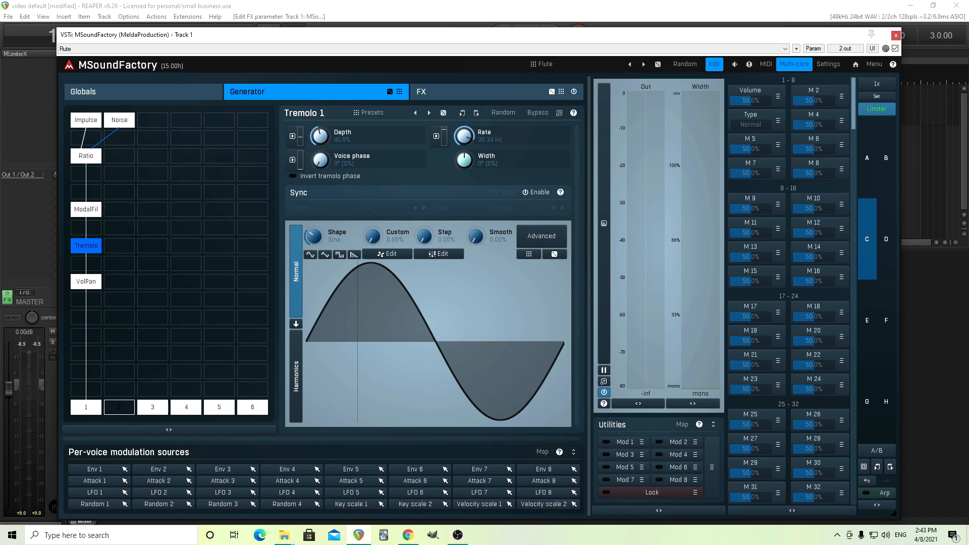
Step: Modulate the Tremolo Depth with Modulation wheel CC#1 at about 51% modulation depth
click(292, 137)
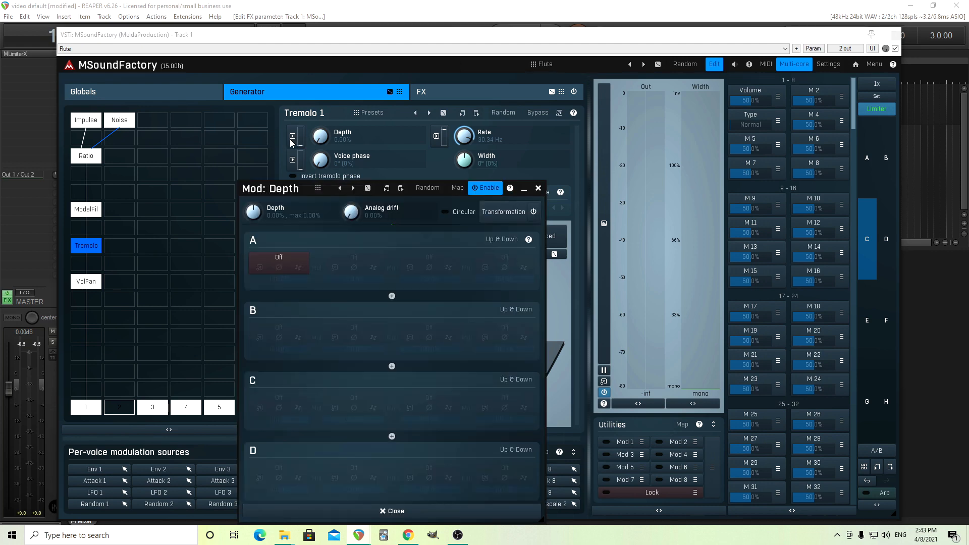
click(275, 262)
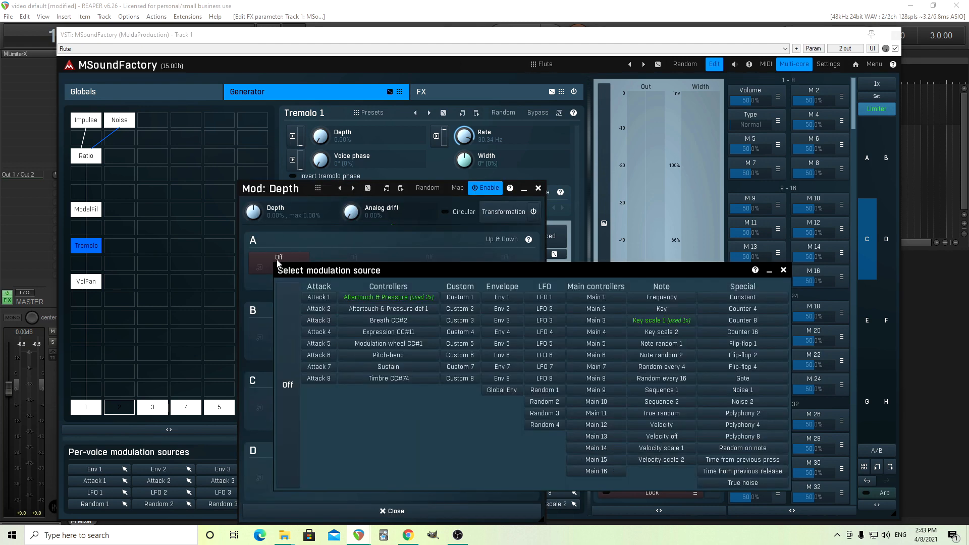
click(407, 343)
drag(254, 215, 255, 204)
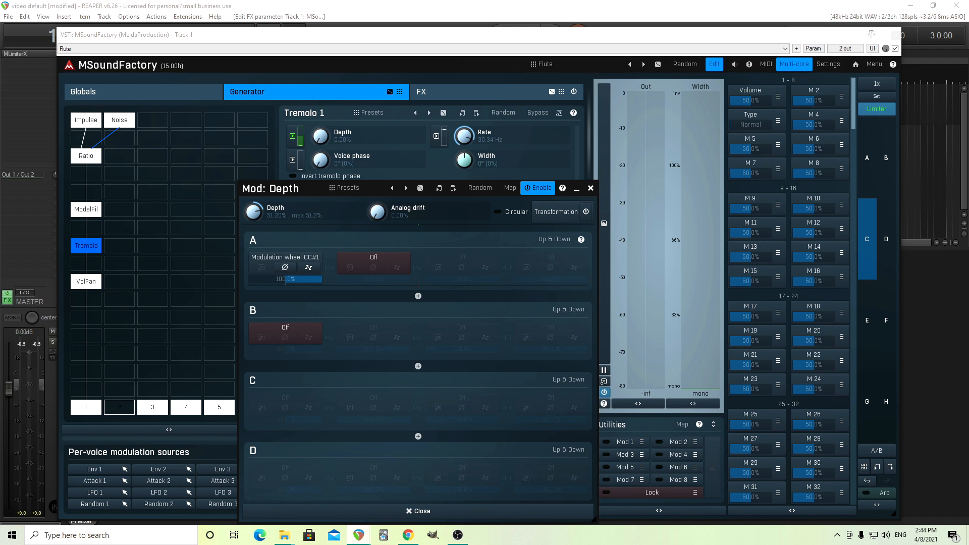
click(590, 189)
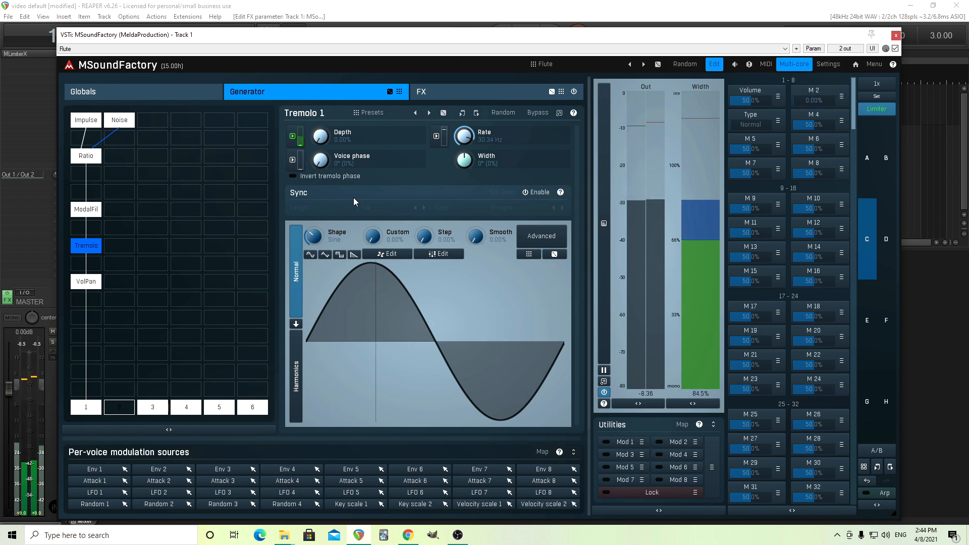
Step: Disable the Tremolo module and insert a Vibrato module in the slot beneath it
double_click(98, 244)
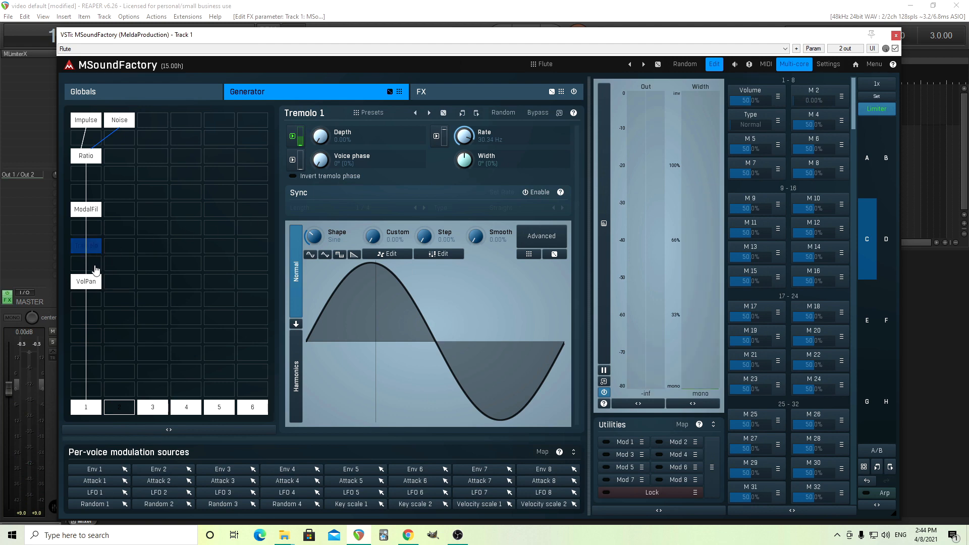
double_click(94, 267)
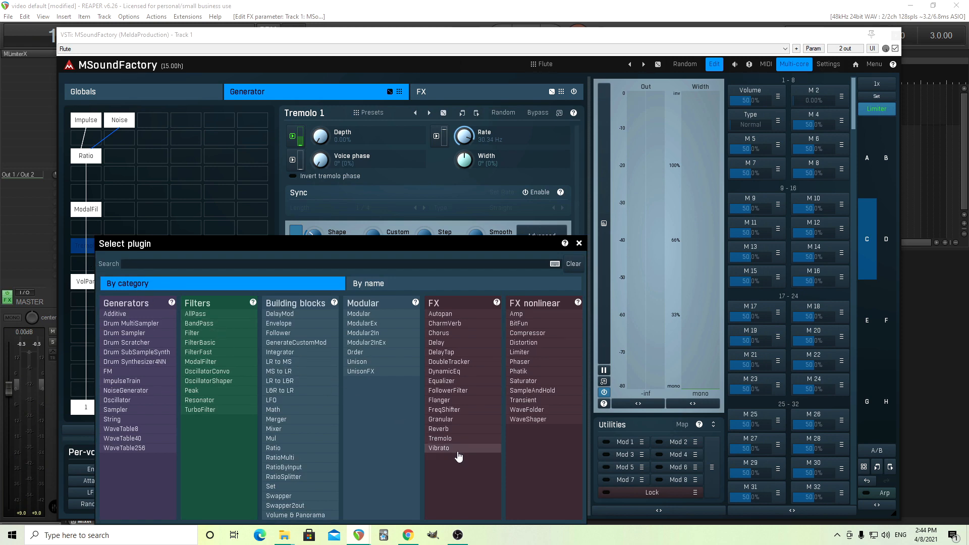
click(439, 449)
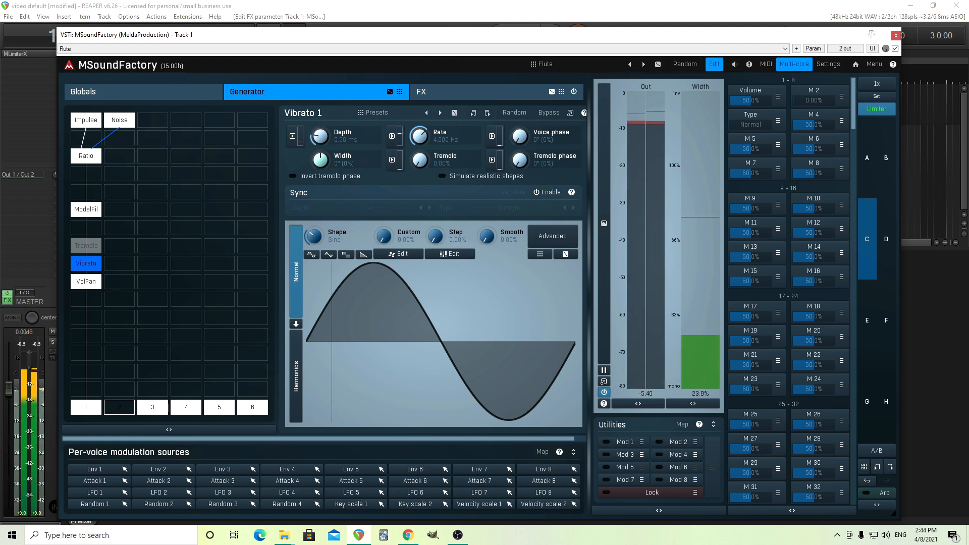
Step: Set the Vibrato Depth to 0 ms and modulate it with Modulation wheel CC#1
drag(317, 134, 316, 151)
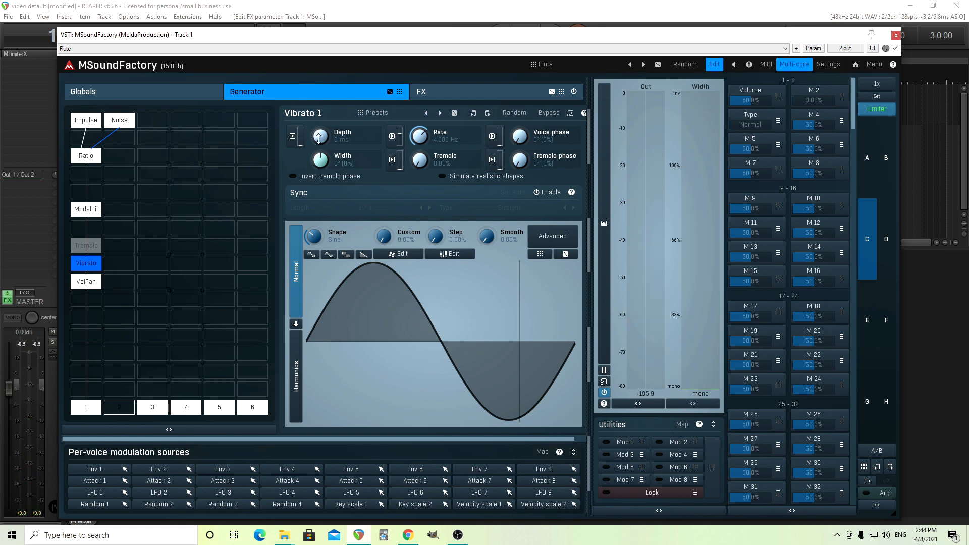
click(293, 139)
click(290, 261)
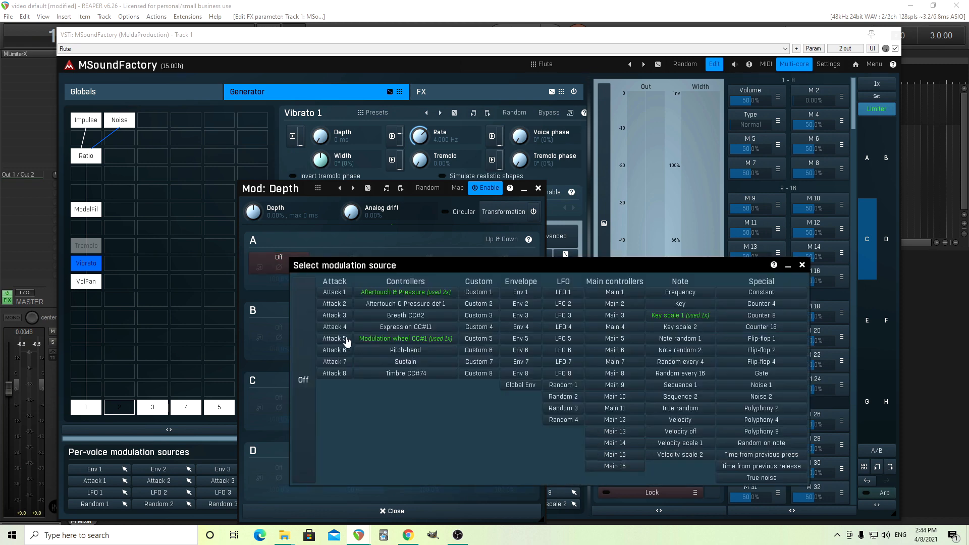
click(360, 340)
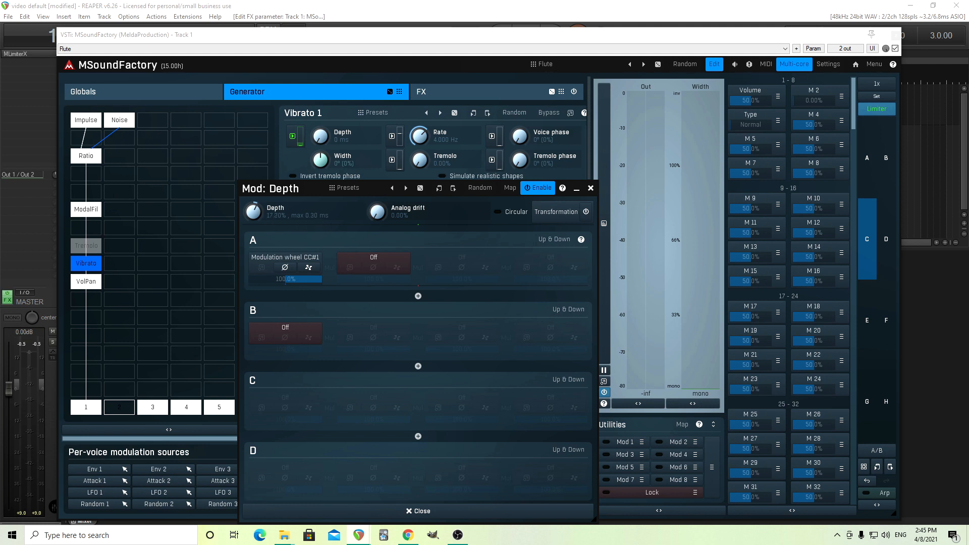
click(591, 187)
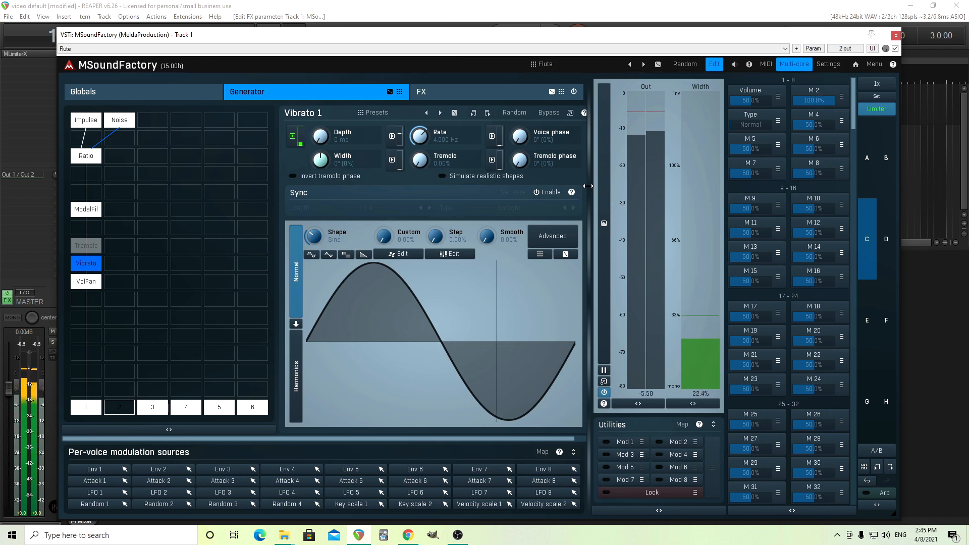
Step: Set the Vibrato Rate to 3 Hz and modulate it with Modulation wheel CC#1
double_click(421, 134)
click(451, 225)
click(421, 309)
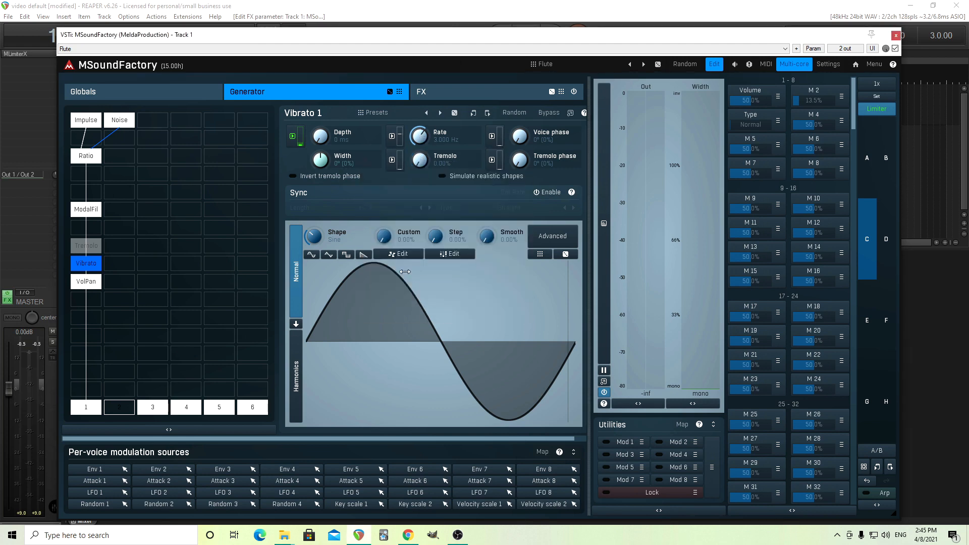
click(394, 138)
click(278, 258)
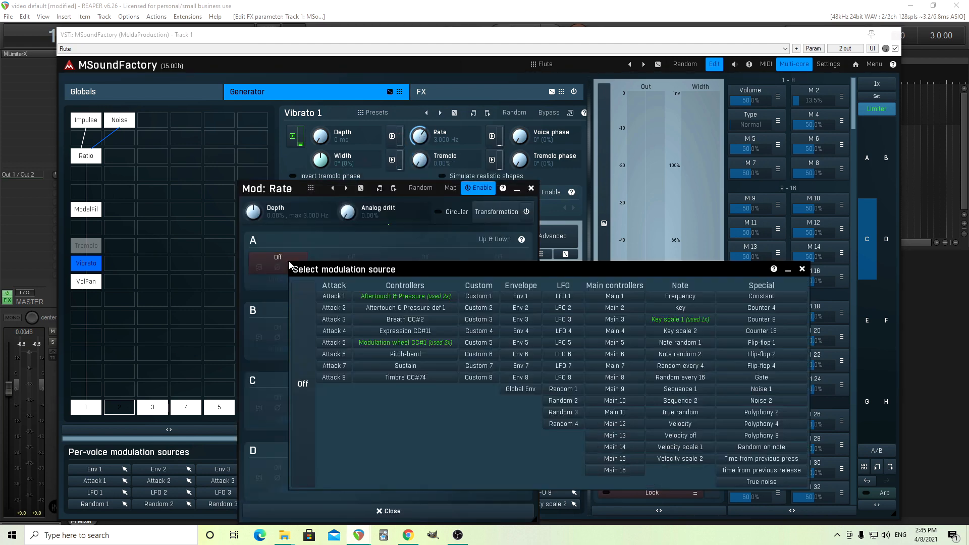
click(393, 344)
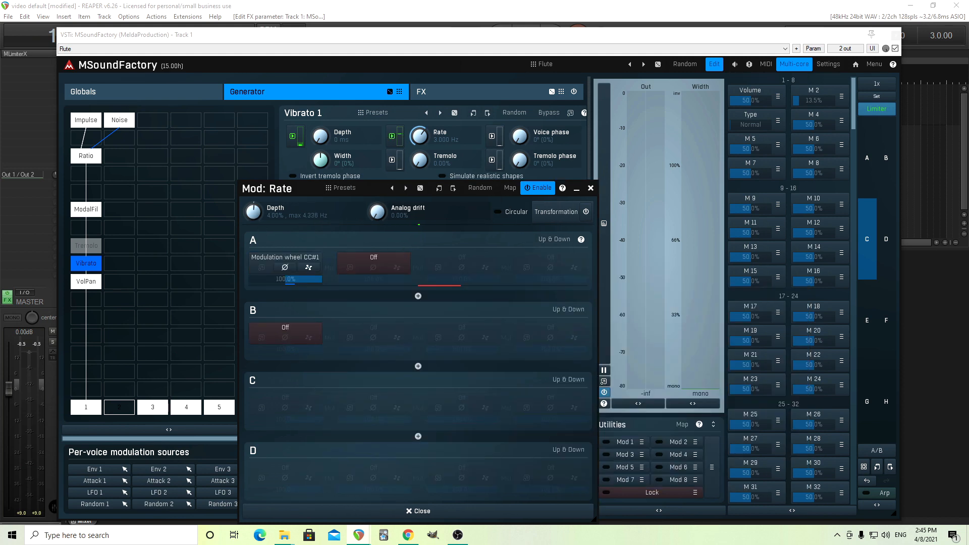
click(590, 188)
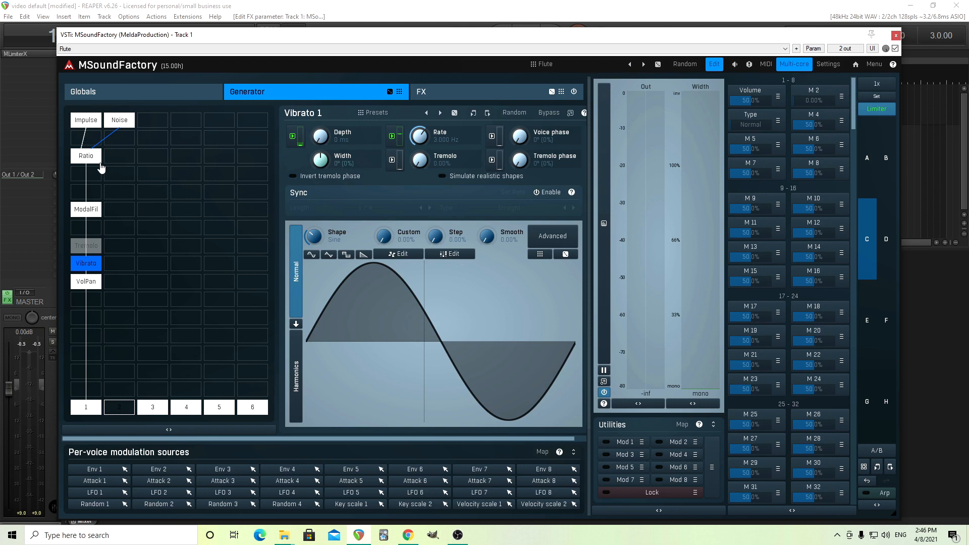
Step: Modulate the Ratio module's Ratio parameter with Modulation wheel CC#1
click(99, 157)
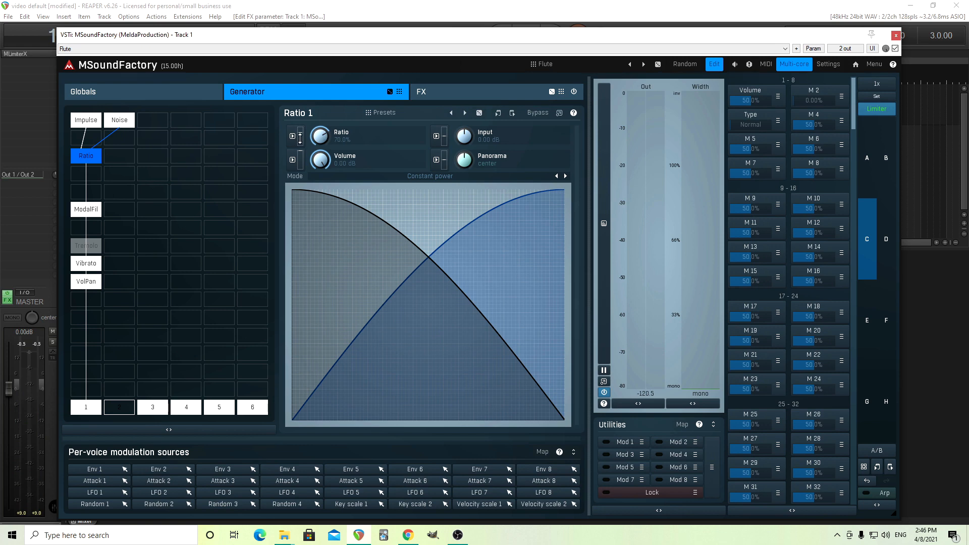
click(293, 140)
click(288, 263)
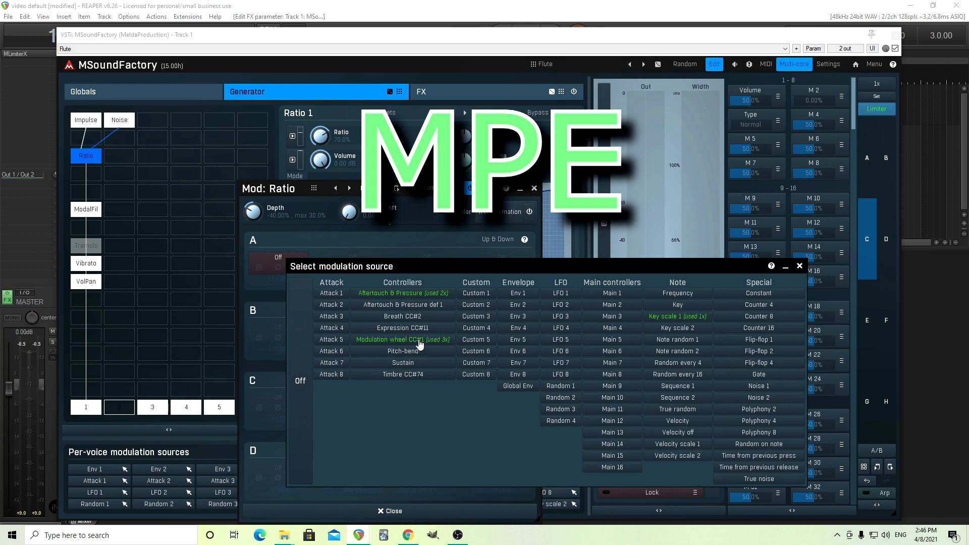
click(419, 341)
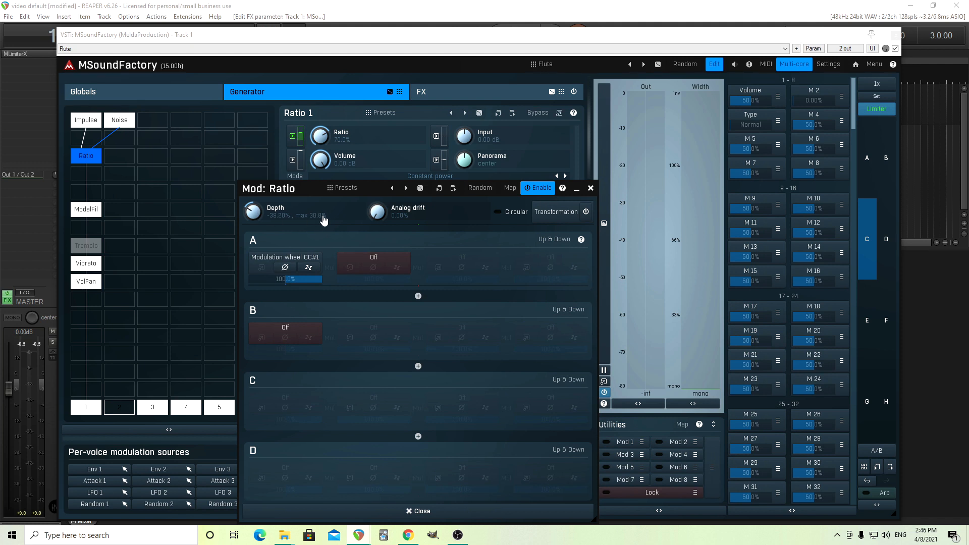
click(591, 188)
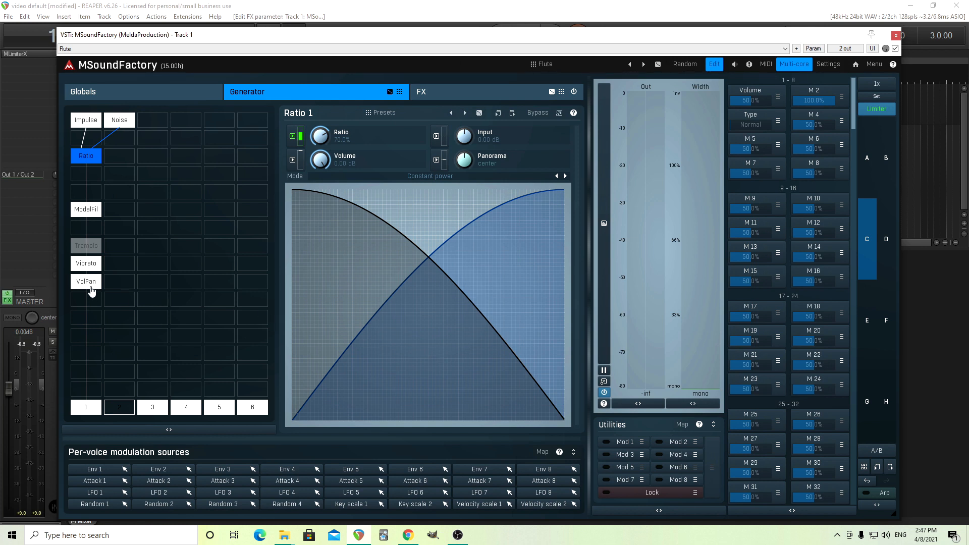
Step: Move the VolPan module down one slot and insert a Mixer module between Vibrato and VolPan
drag(92, 281, 88, 331)
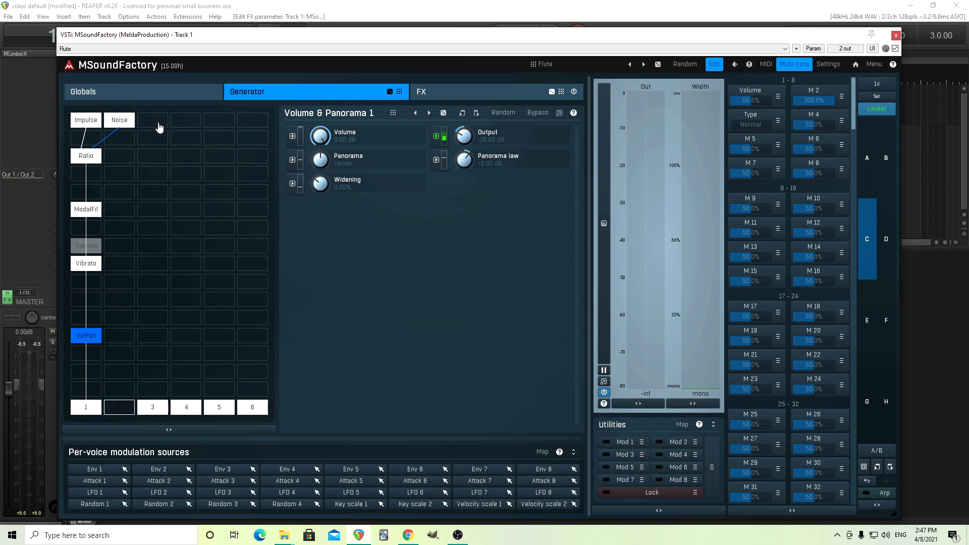
double_click(93, 303)
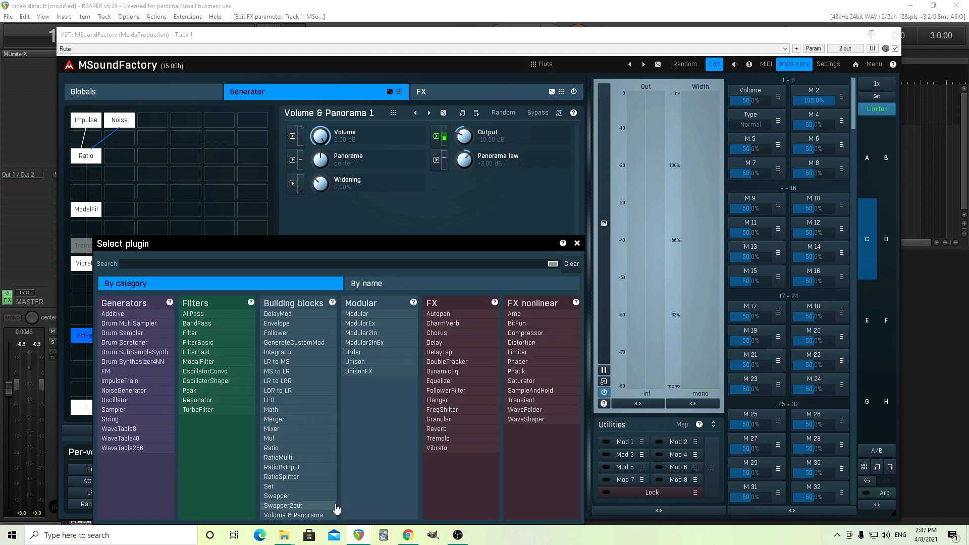
click(314, 430)
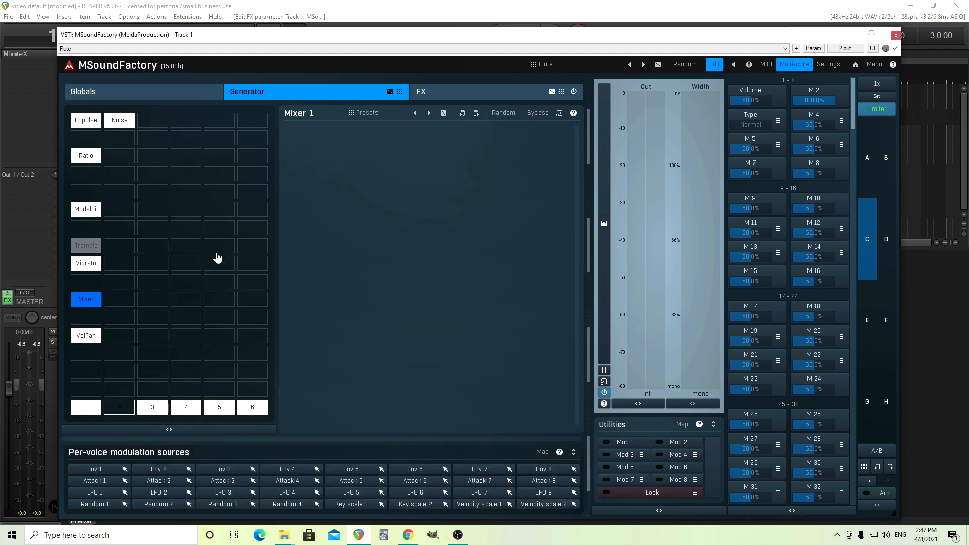
Step: Add a Drum Synthesizer4NN generator in the top row next to Noise and open its Editor
double_click(157, 125)
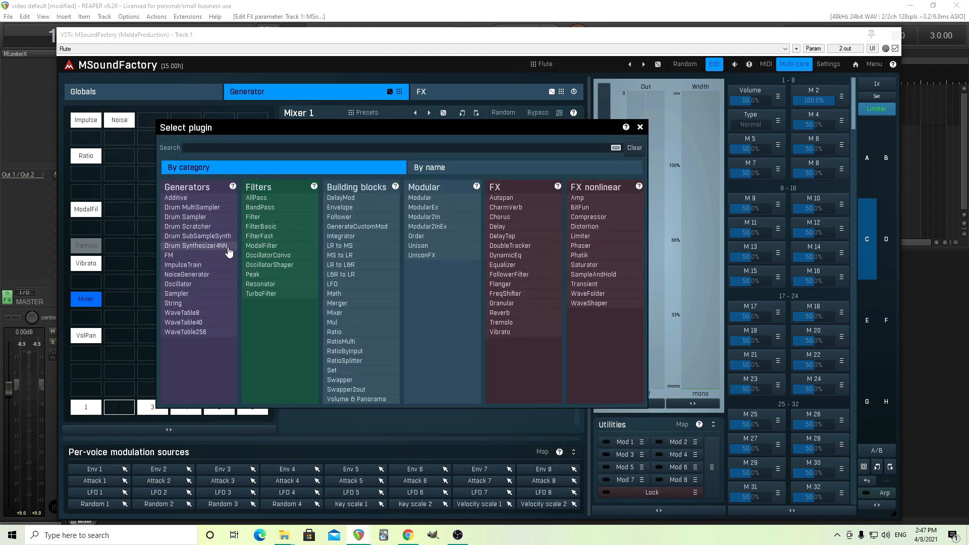
click(228, 252)
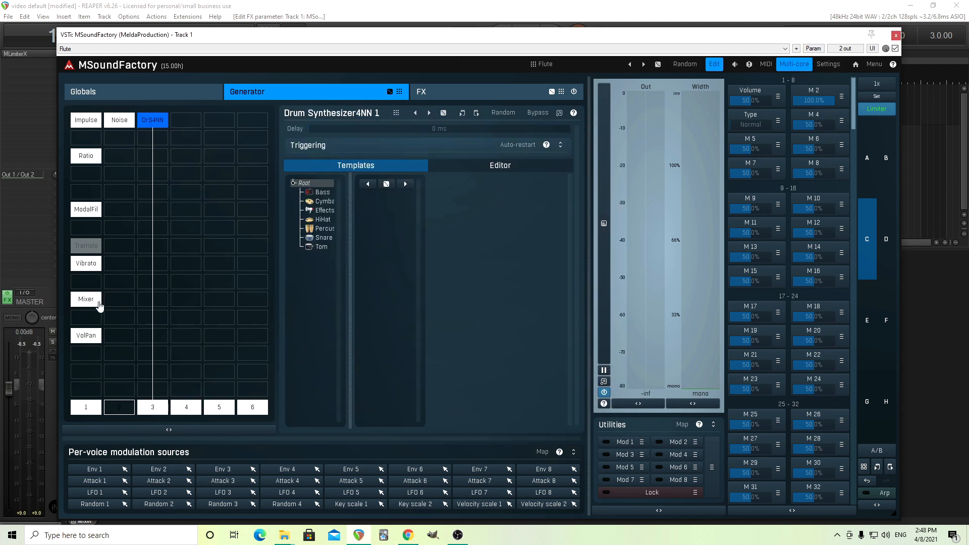
click(471, 167)
Step: In the Mixer's plugin settings, enable Input 1, Input 3 and Steal input 3
click(83, 300)
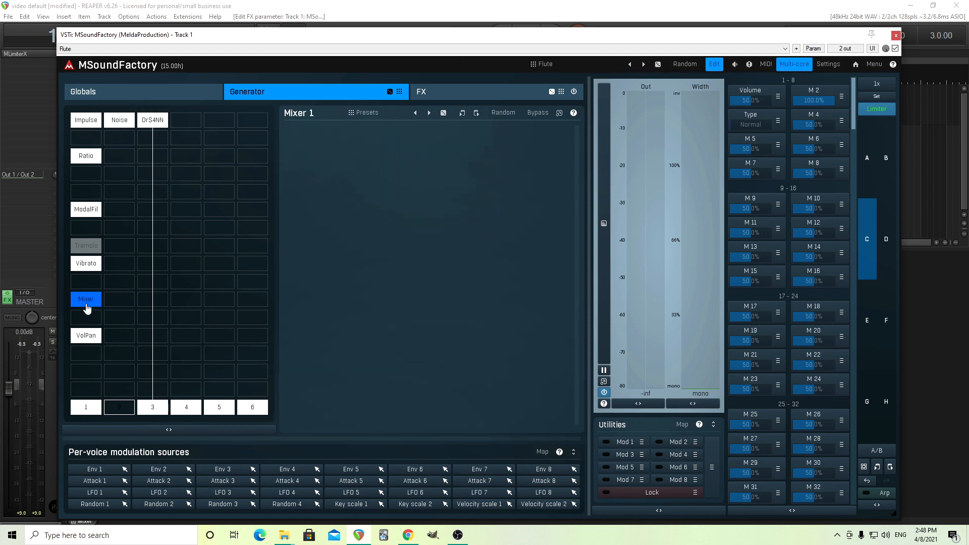
right_click(81, 299)
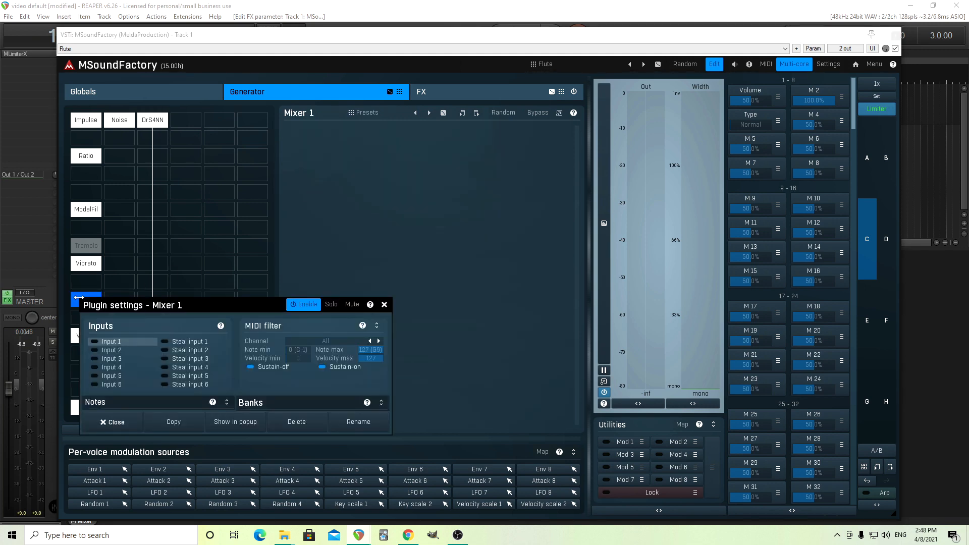
click(108, 341)
click(109, 359)
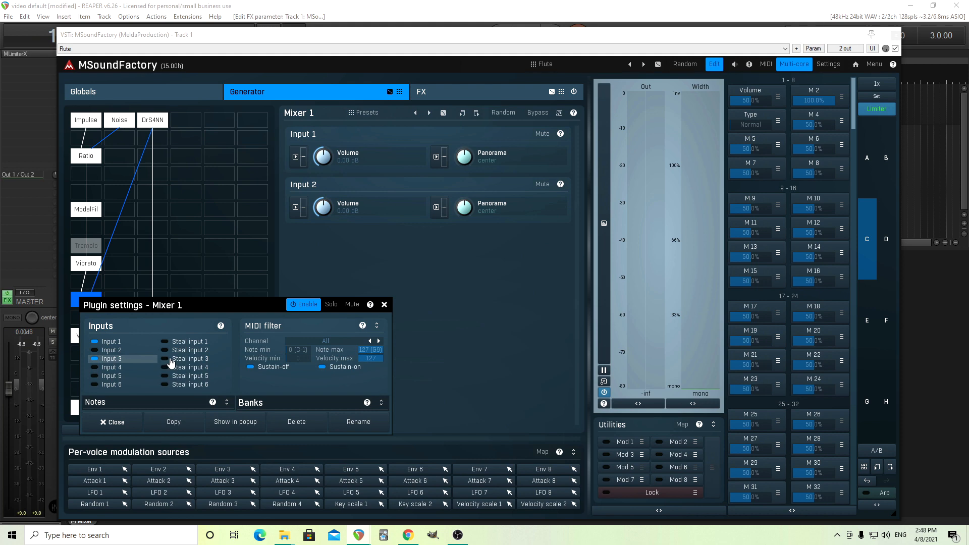
click(170, 360)
click(125, 426)
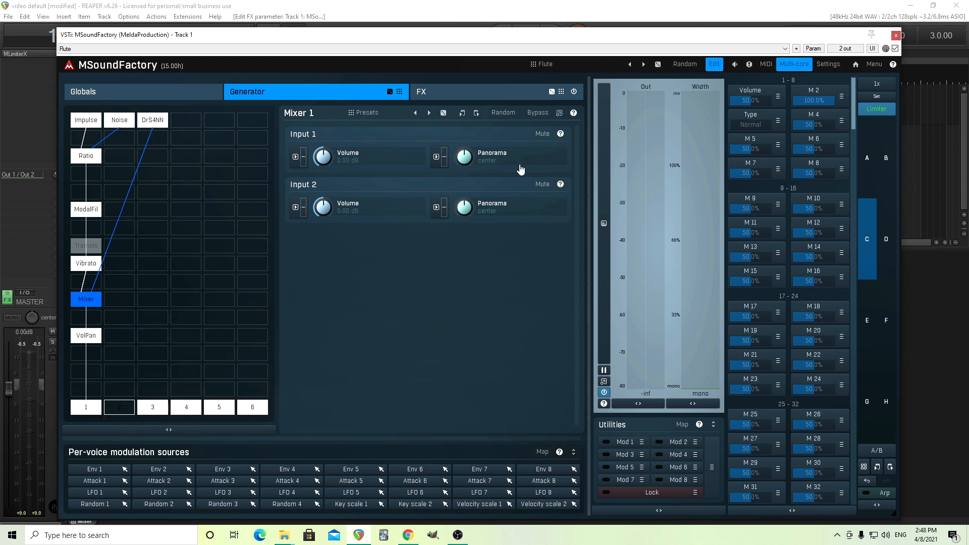
Step: Mute the Mixer's Input 1 and review the Drum Synthesizer4NN editor
click(547, 135)
click(154, 122)
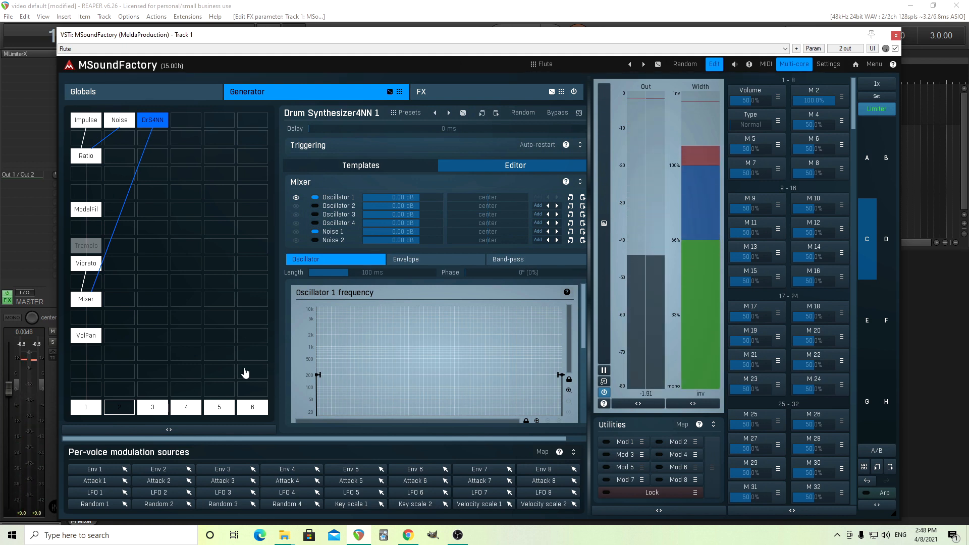
click(86, 301)
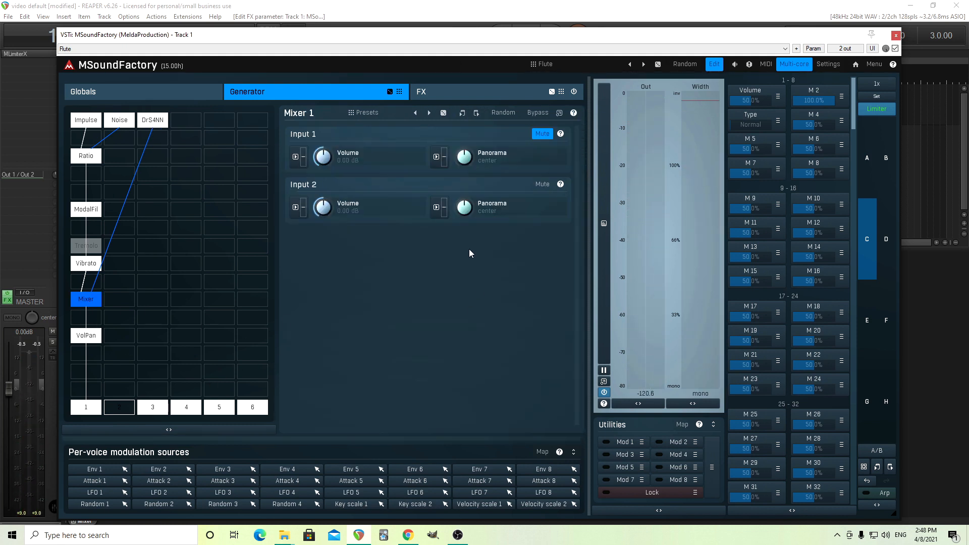
click(153, 122)
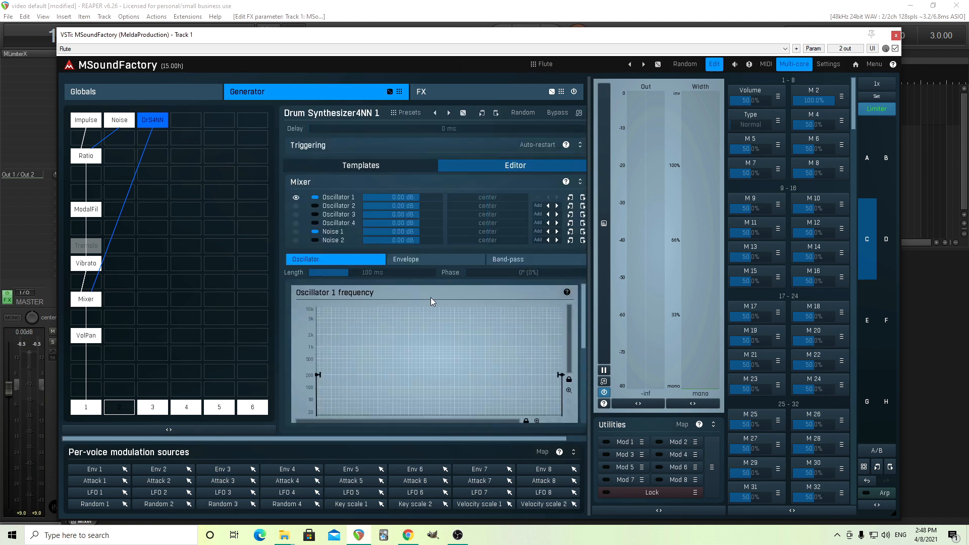
Step: Reshape Oscillator 1's frequency curve into a downward sweep by raising its start point and lowering its end point
click(316, 232)
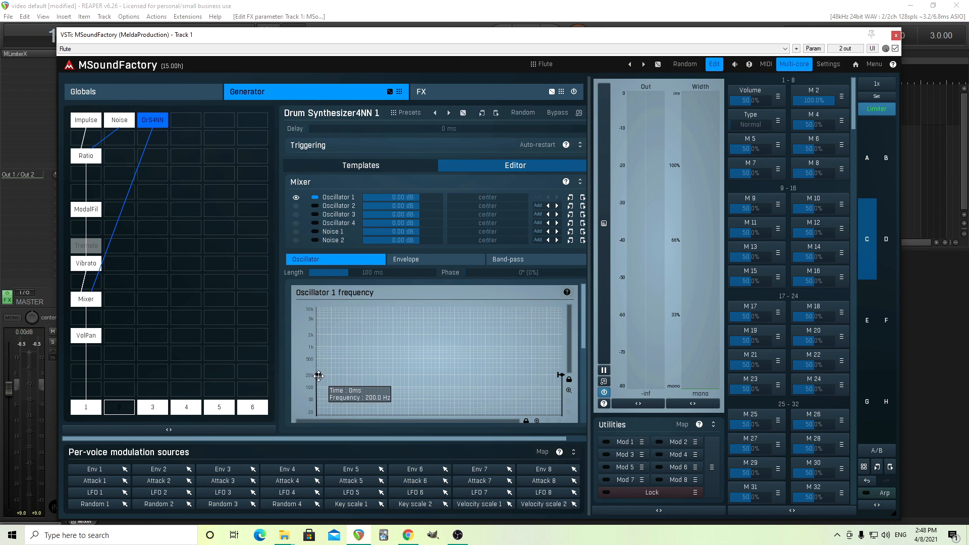
drag(318, 376, 317, 359)
drag(560, 373, 563, 379)
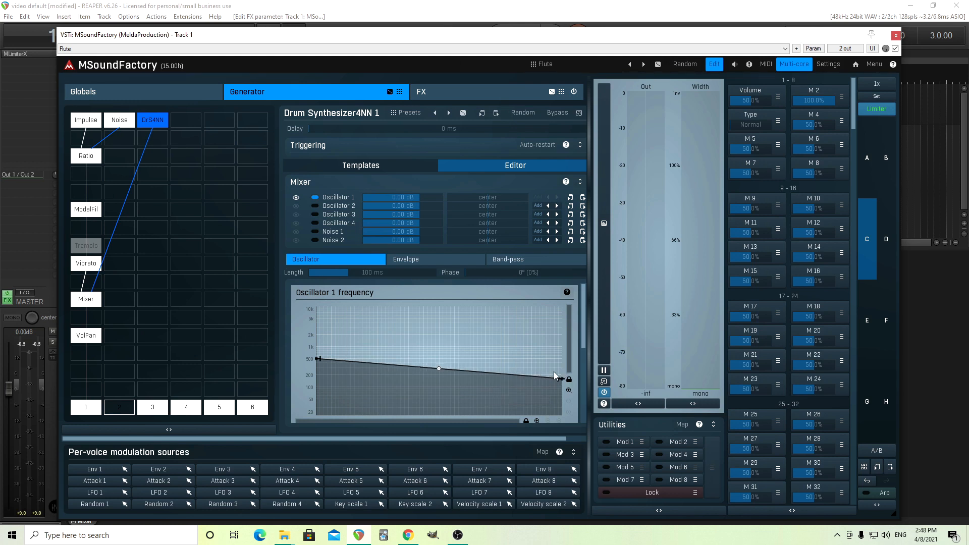
Step: Inspect Oscillator 1's envelope, return to its frequency curve and shorten the oscillator length to about 23 ms
click(442, 259)
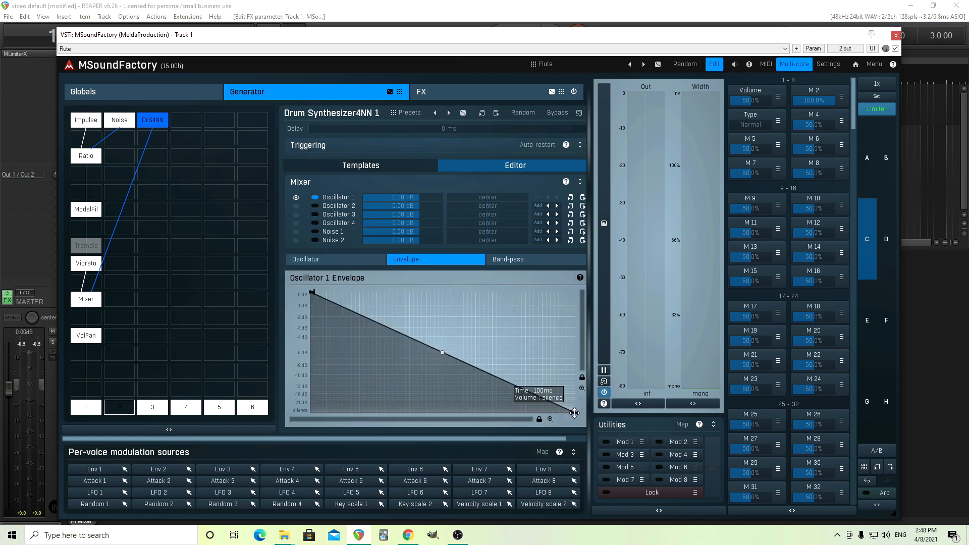
click(343, 263)
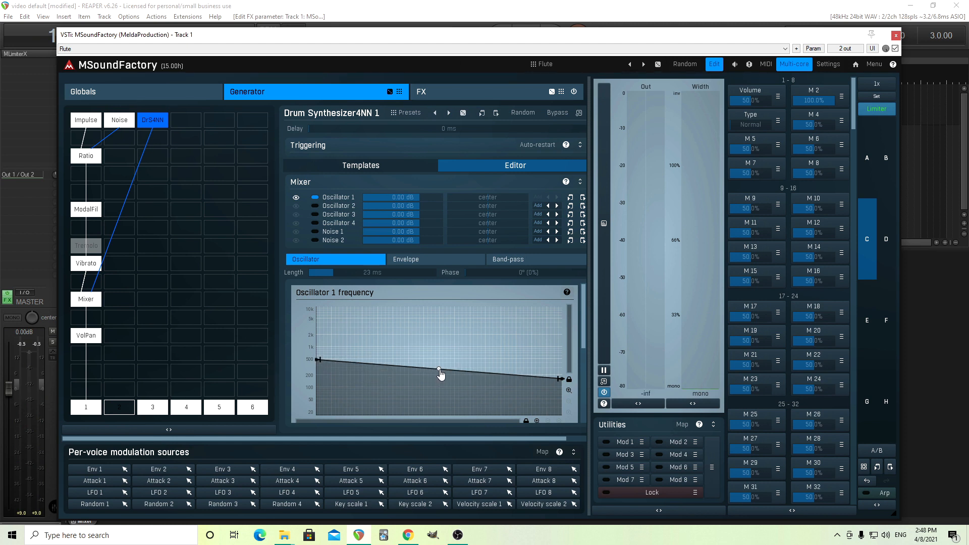
drag(440, 375, 440, 409)
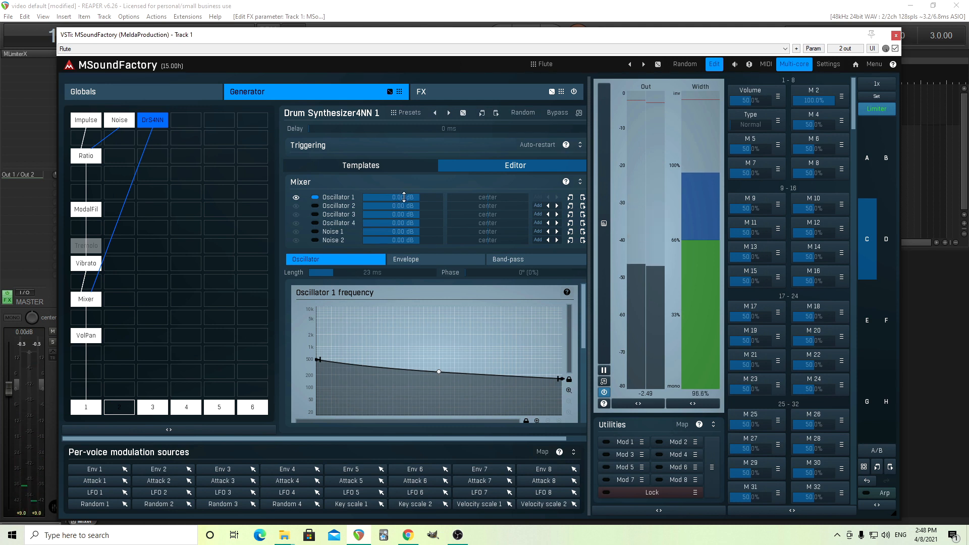
Step: Lower Oscillator 1's level in the drum mixer to -23.9 dB
drag(404, 198, 404, 241)
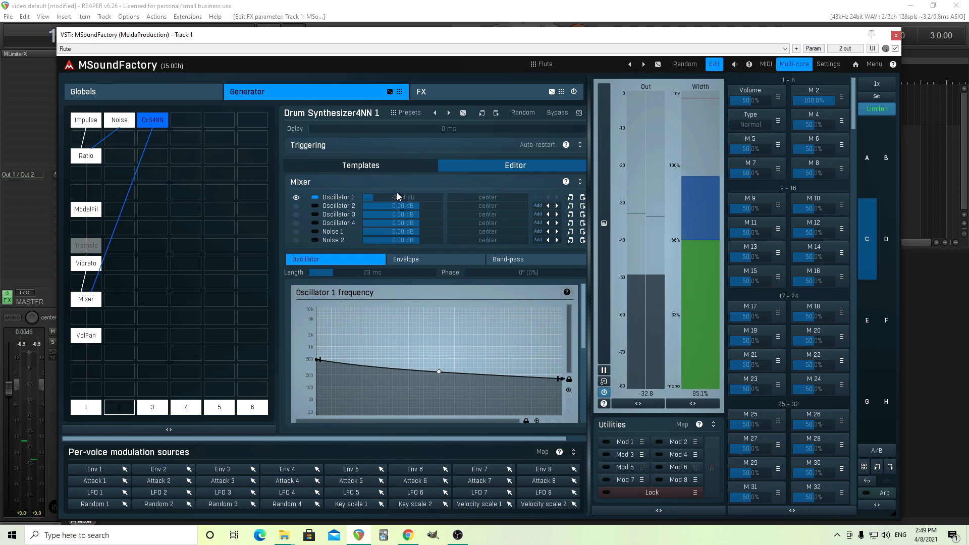
drag(397, 192, 397, 190)
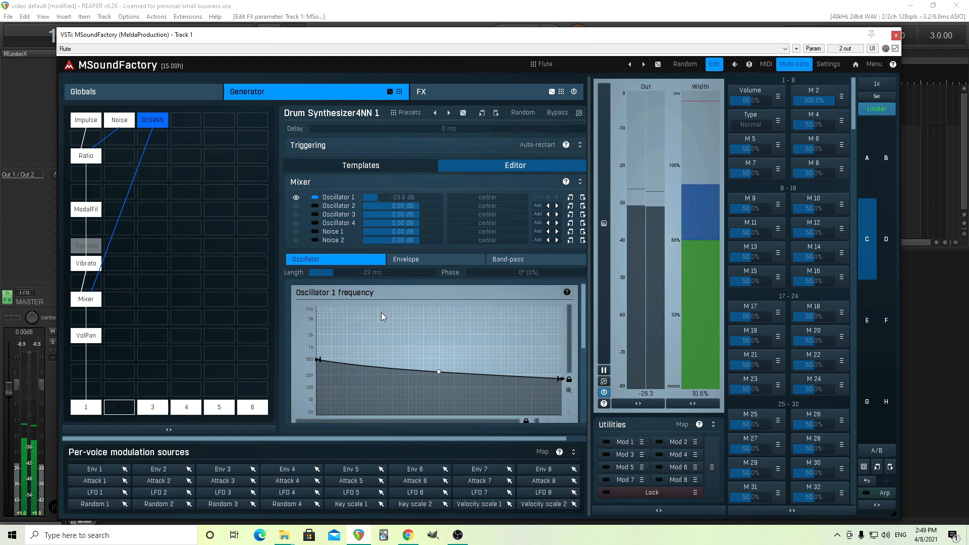
Step: Raise the frequency curve's end point slightly and shorten Oscillator 1's length to 17 ms
mouse_move(561, 379)
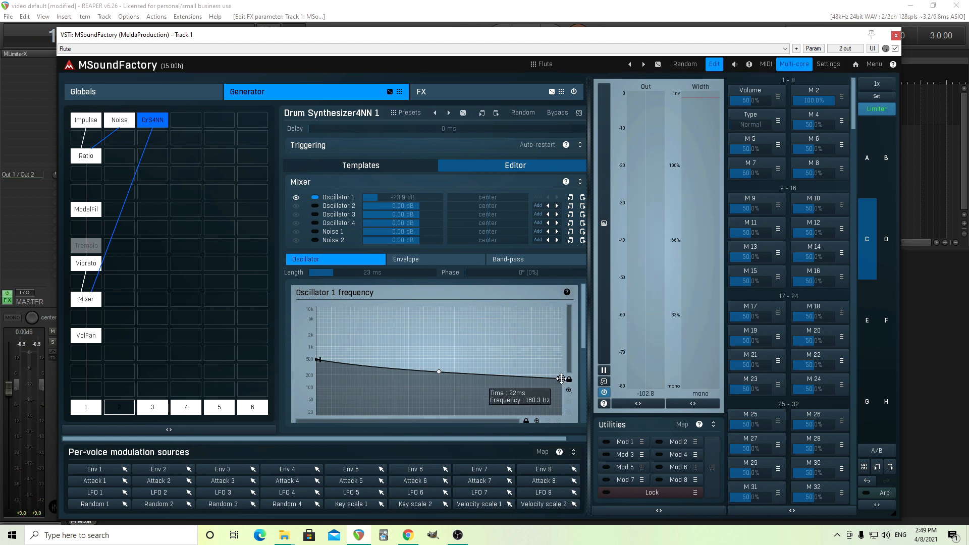
drag(562, 379, 561, 373)
drag(333, 273, 337, 272)
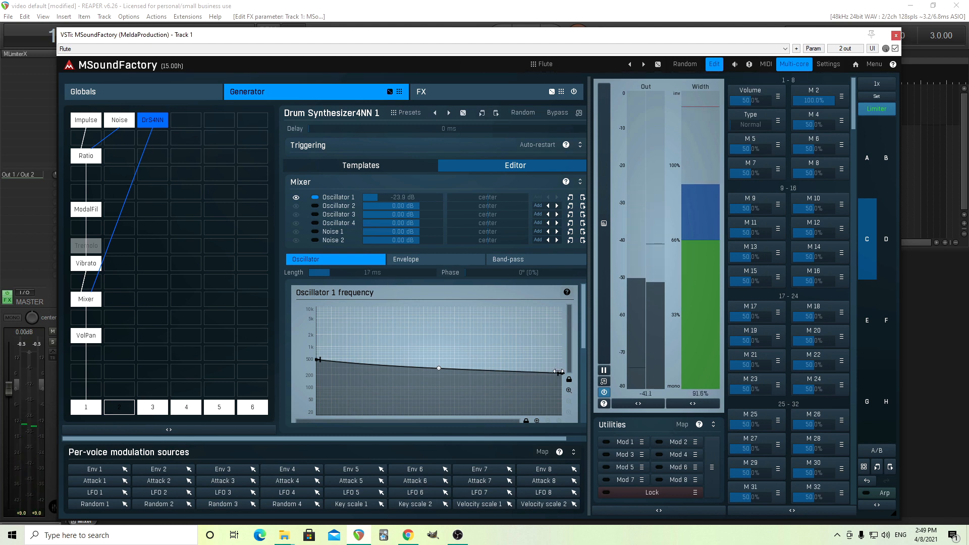
Step: Lower the frequency curve's end point and its start point slightly
mouse_move(560, 373)
mouse_down()
mouse_move(564, 391)
mouse_move(563, 382)
mouse_up()
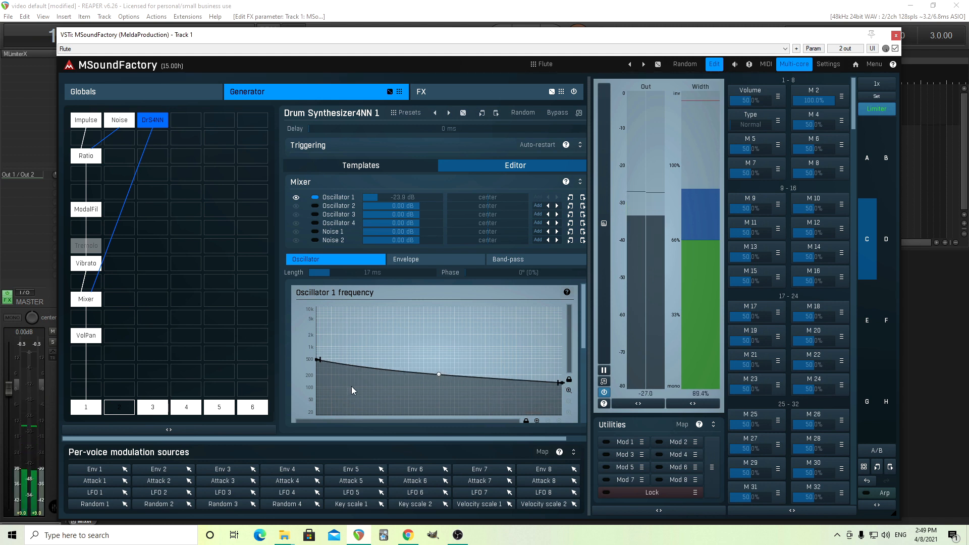
mouse_move(316, 359)
drag(316, 359, 318, 364)
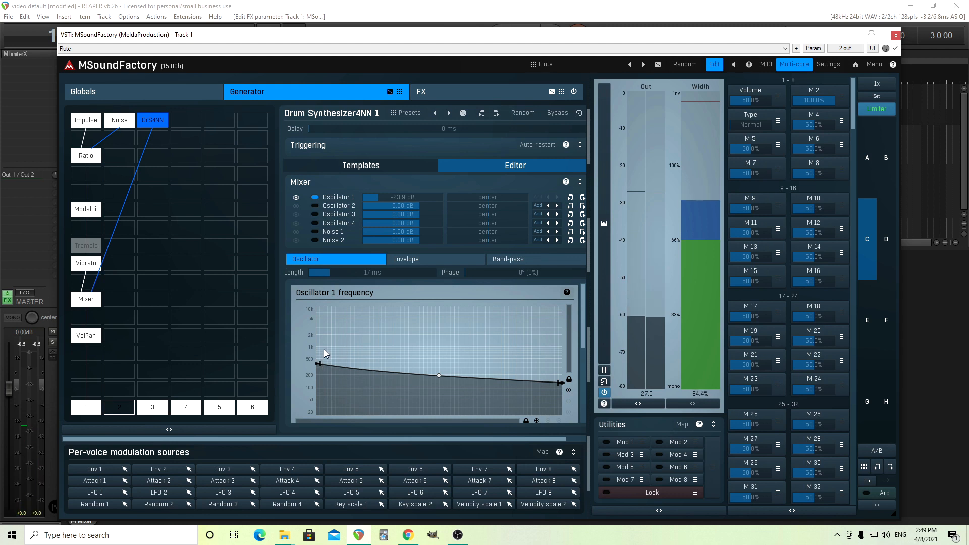
Step: Open the Mixer module and unmute its Input 1
click(97, 298)
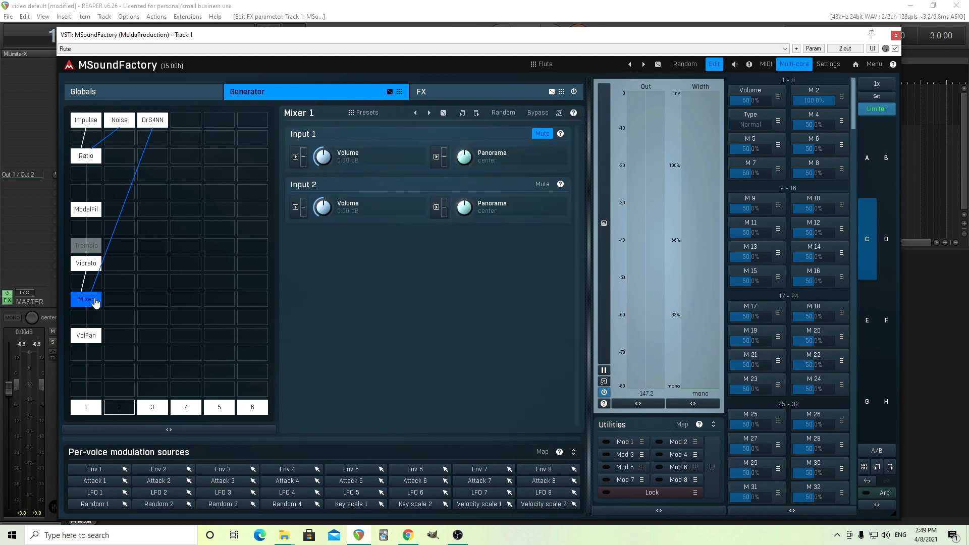
click(542, 134)
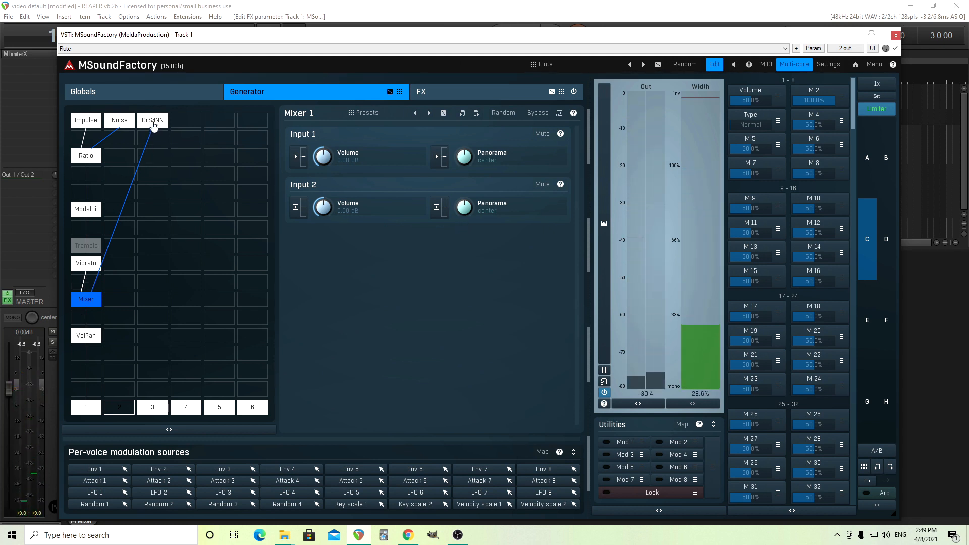
Step: Back in the Drum Synthesizer4NN, raise the frequency curve's start point slightly and lower Oscillator 1 to -27.3 dB
click(152, 120)
drag(316, 362, 315, 357)
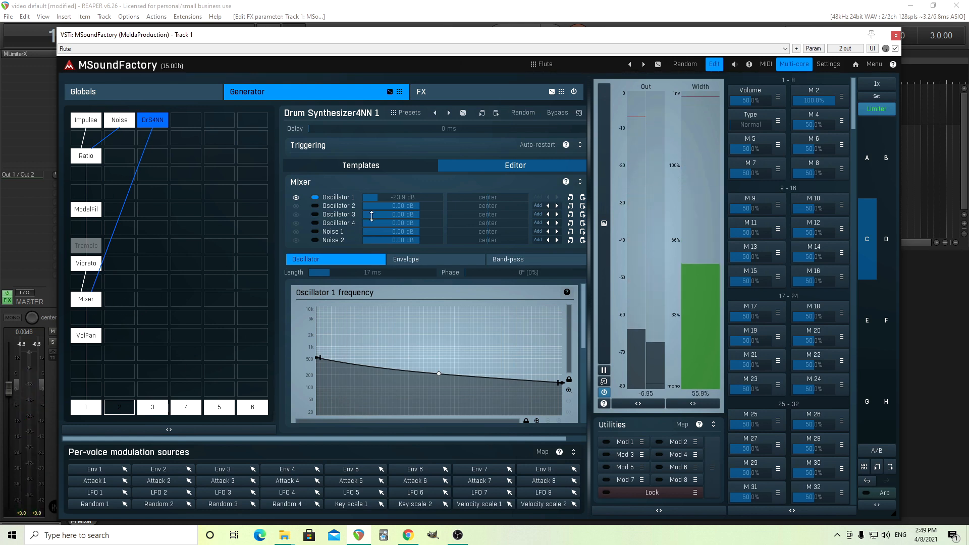
drag(390, 197, 390, 214)
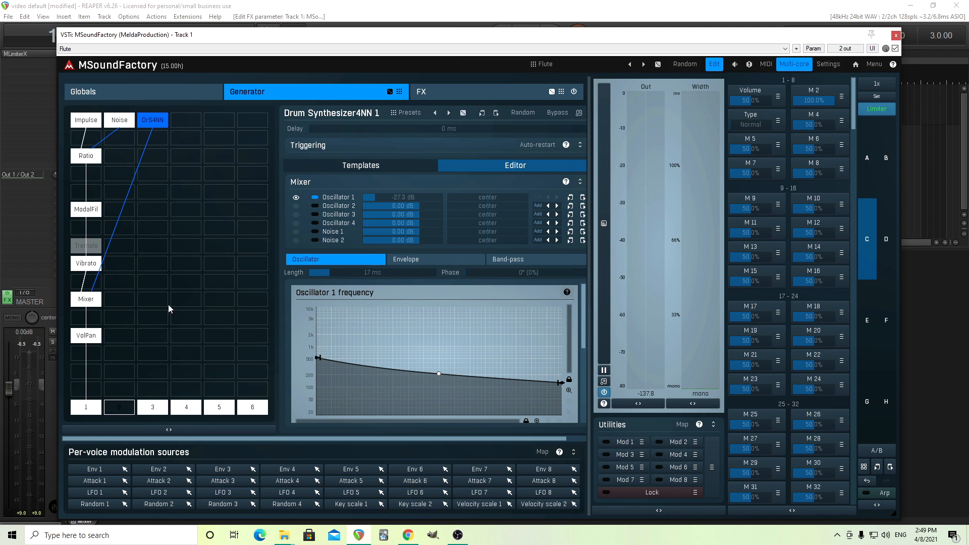
Step: Open the Mixer module's settings
click(86, 299)
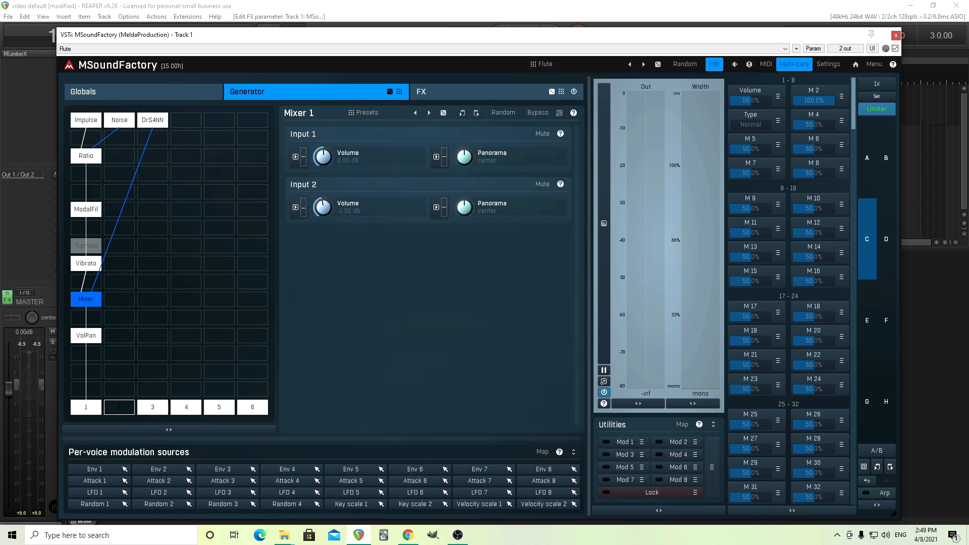